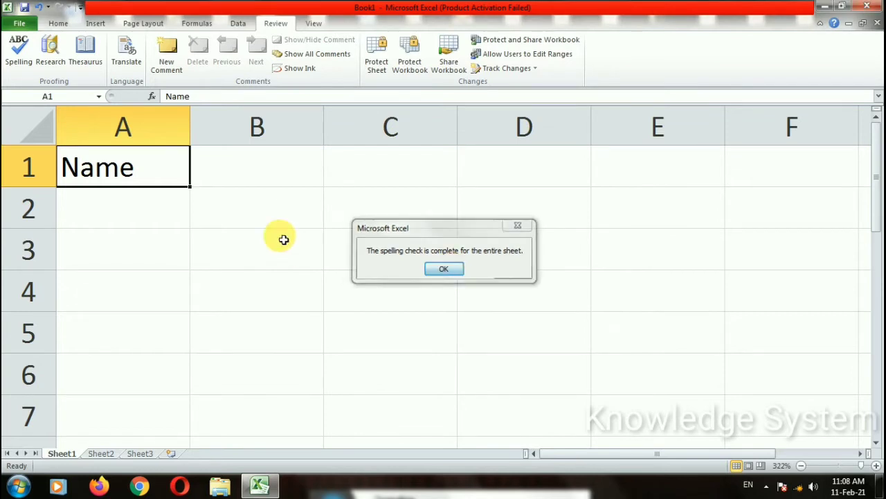
- Enter the misspelled word "Classs" in cell B1
{"action": "left_click", "coordinate": [254, 172]}
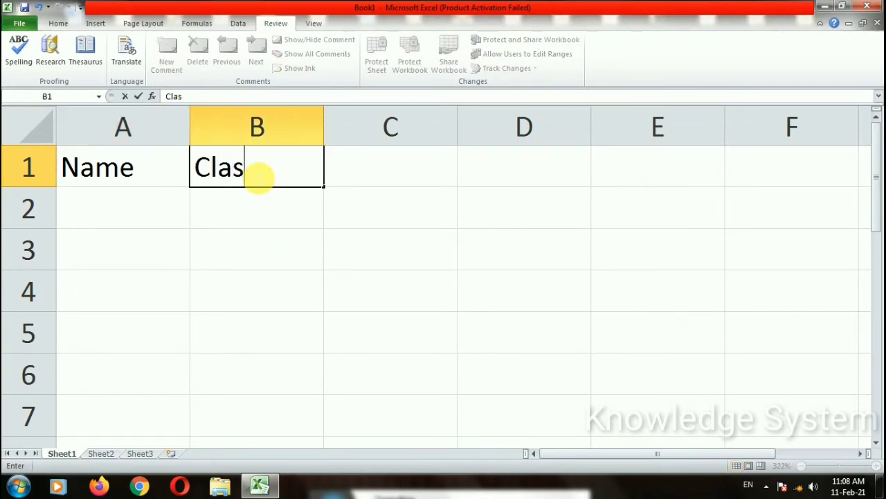
{"action": "left_click", "coordinate": [360, 260]}
{"action": "left_click", "coordinate": [239, 179]}
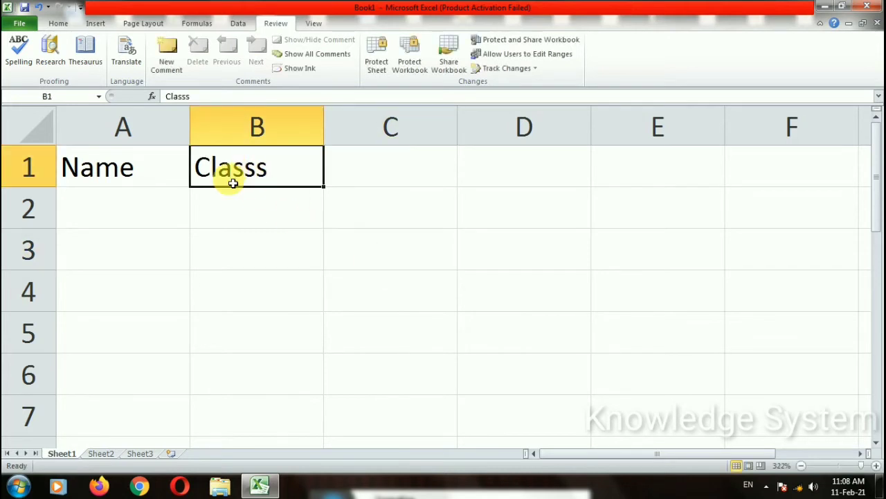
- Spell-check the sheet and change all occurrences of "Classs" to the suggestion "Class"
{"action": "left_click", "coordinate": [16, 55]}
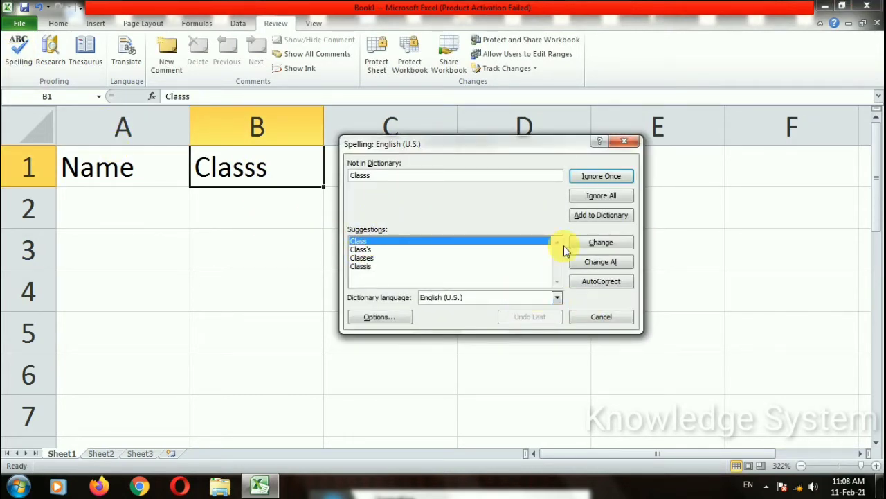
{"action": "left_click", "coordinate": [612, 271]}
{"action": "left_click", "coordinate": [418, 275]}
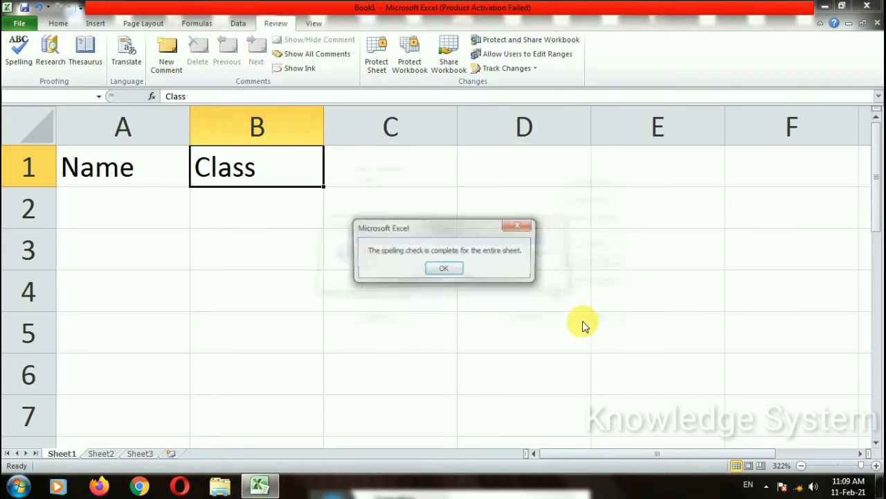
{"action": "left_click", "coordinate": [431, 267]}
- Enter the text "My Name" in cell C1
{"action": "double_click", "coordinate": [398, 184]}
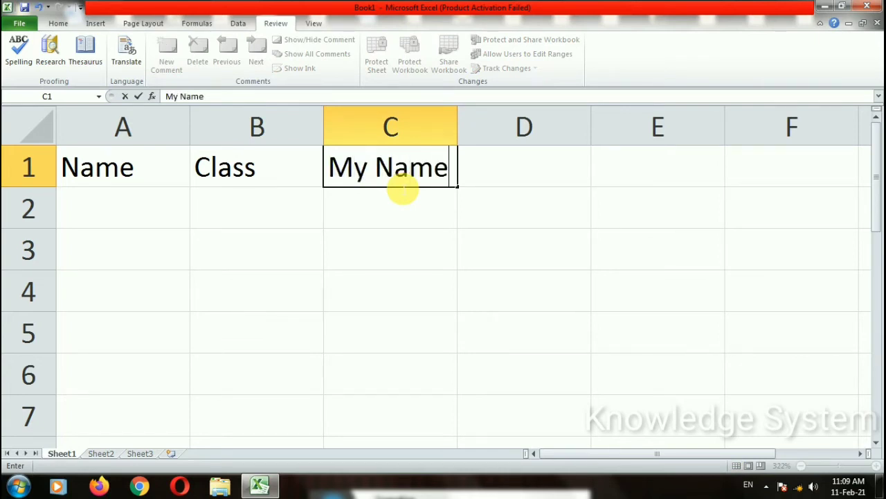
{"action": "left_click", "coordinate": [464, 220]}
{"action": "left_click", "coordinate": [406, 170]}
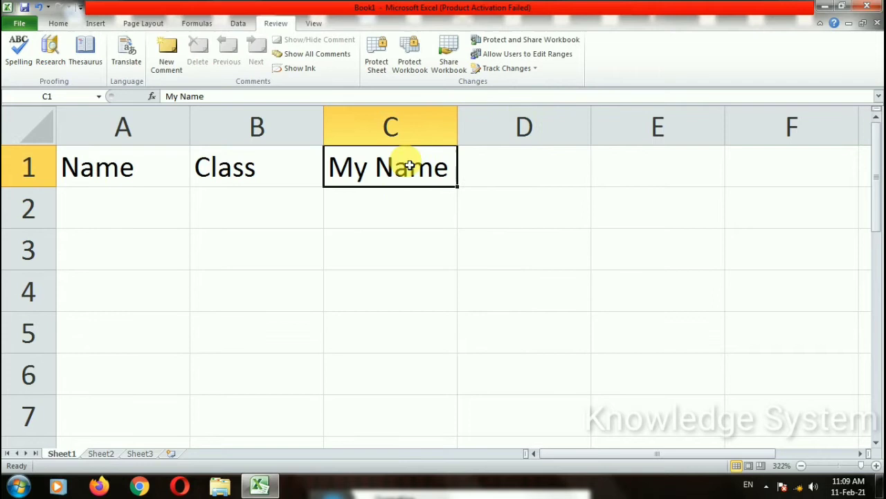
- Run the spelling check on the entire sheet from cell C1 and dismiss the messages
{"action": "left_click", "coordinate": [21, 40]}
{"action": "left_click", "coordinate": [418, 274]}
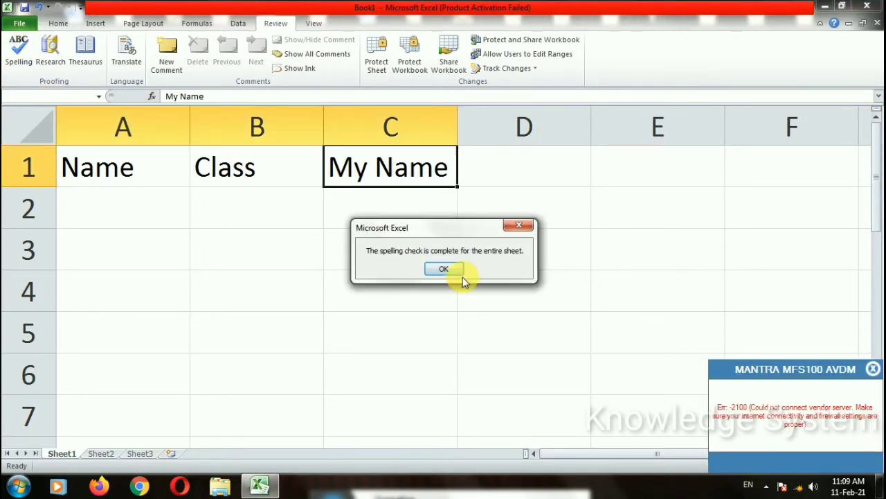
{"action": "left_click", "coordinate": [459, 272]}
{"action": "left_click", "coordinate": [873, 368]}
{"action": "left_click", "coordinate": [465, 198]}
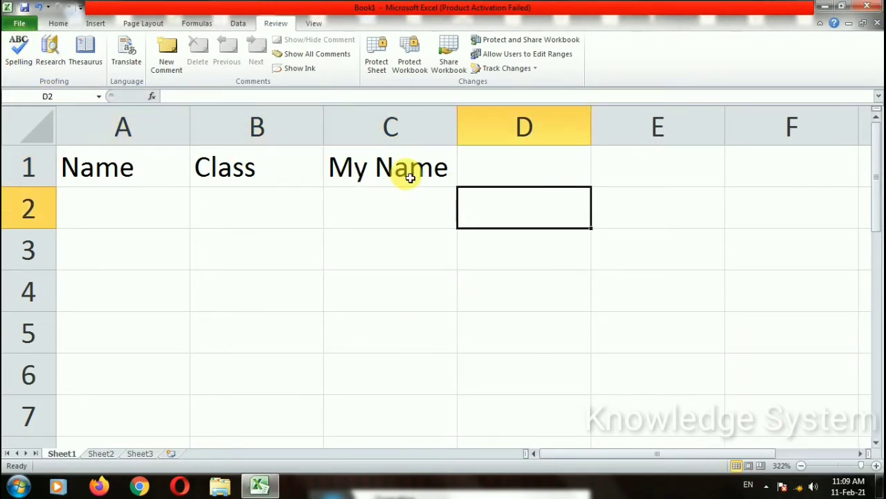
- Research the word "Class" from cell B1 in all reference books and collapse the Translation section
{"action": "left_click", "coordinate": [406, 172]}
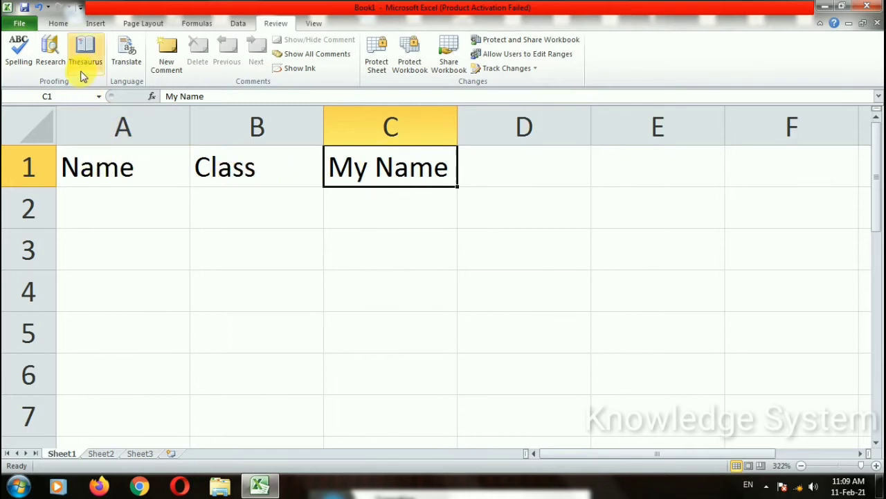
{"action": "left_click", "coordinate": [231, 180]}
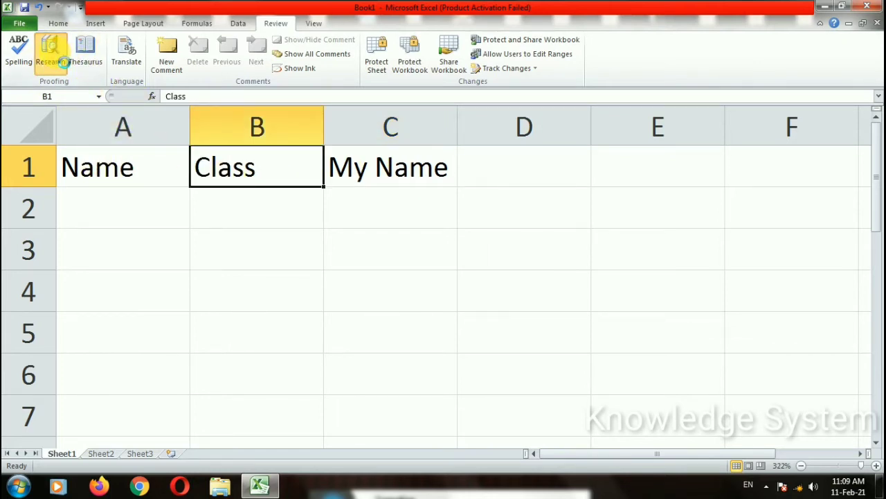
{"action": "left_click", "coordinate": [50, 56]}
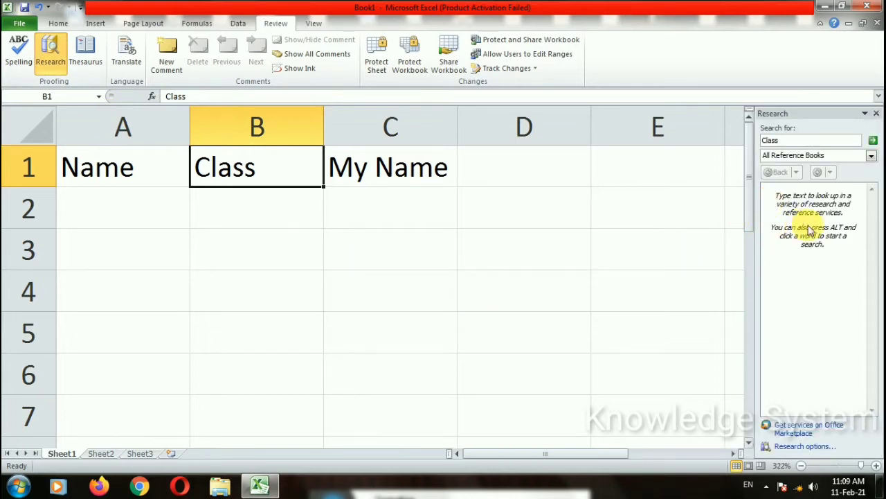
{"action": "left_click", "coordinate": [872, 142]}
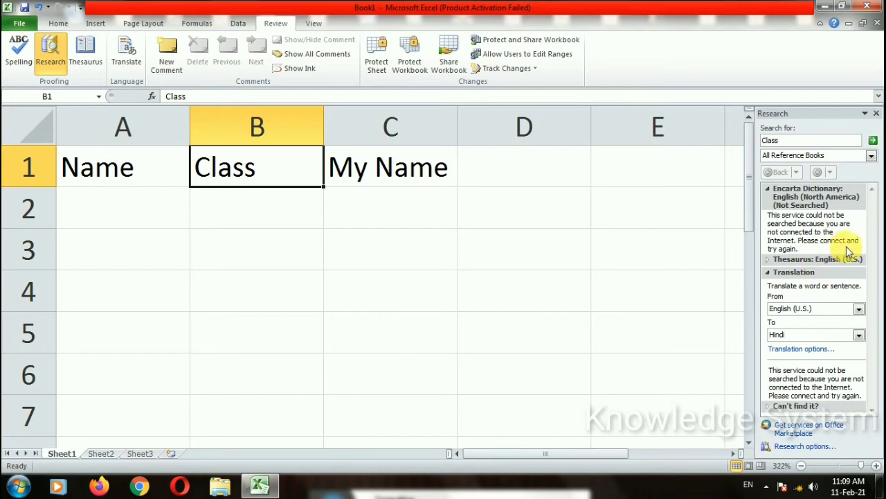
{"action": "scroll", "coordinate": [856, 358], "scroll_direction": "down", "scroll_amount": 1}
{"action": "scroll", "coordinate": [856, 359], "scroll_direction": "up", "scroll_amount": 1}
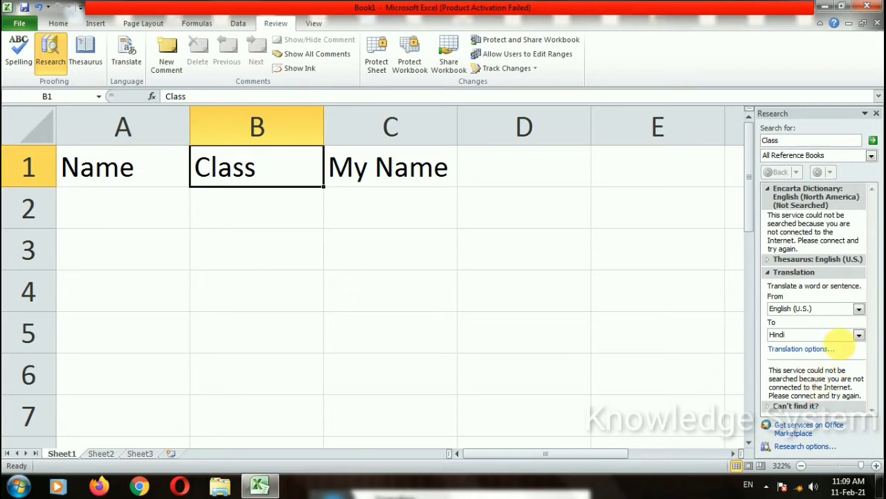
{"action": "left_click", "coordinate": [859, 337]}
{"action": "left_click", "coordinate": [859, 336]}
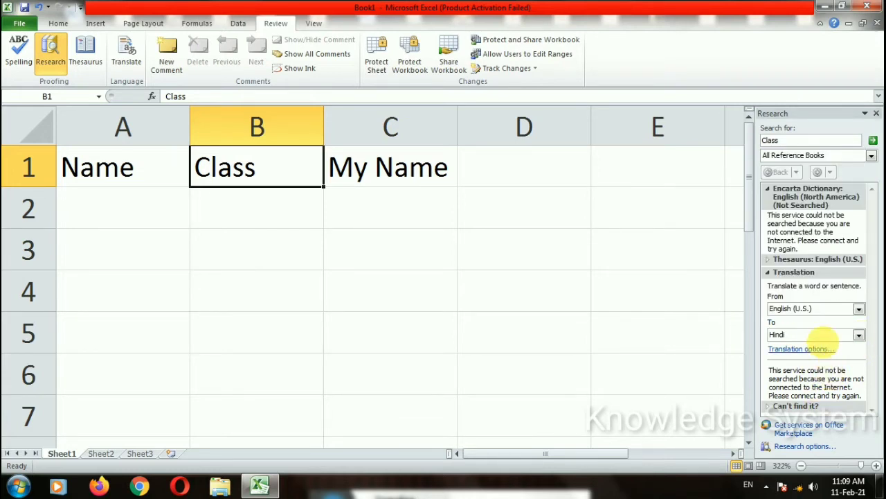
{"action": "left_click", "coordinate": [770, 274]}
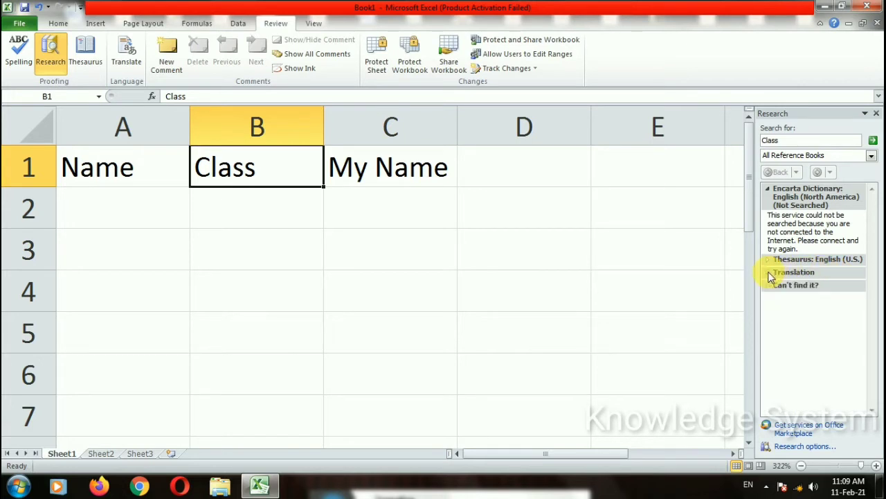
- Use the thesaurus to replace "Class" in cell B1, inserting the synonym "Lesson" first and "Course" over it
{"action": "left_click", "coordinate": [91, 49]}
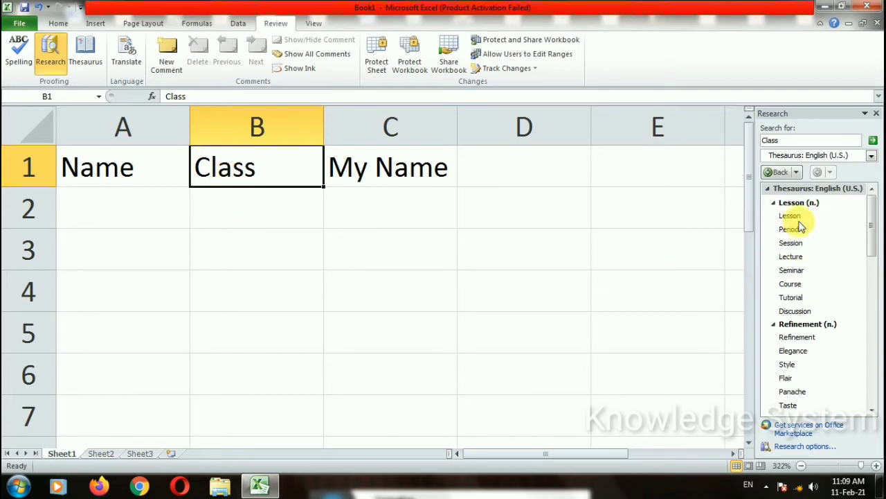
{"action": "mouse_move", "coordinate": [828, 217]}
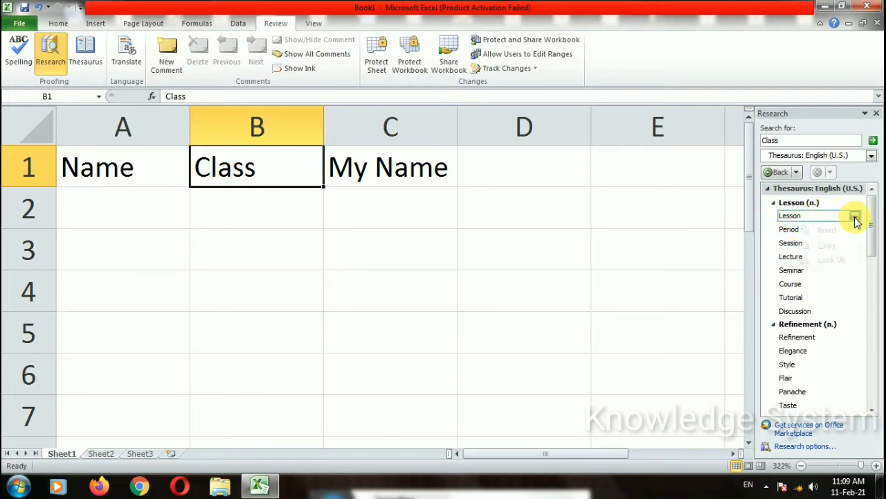
{"action": "left_click", "coordinate": [828, 229]}
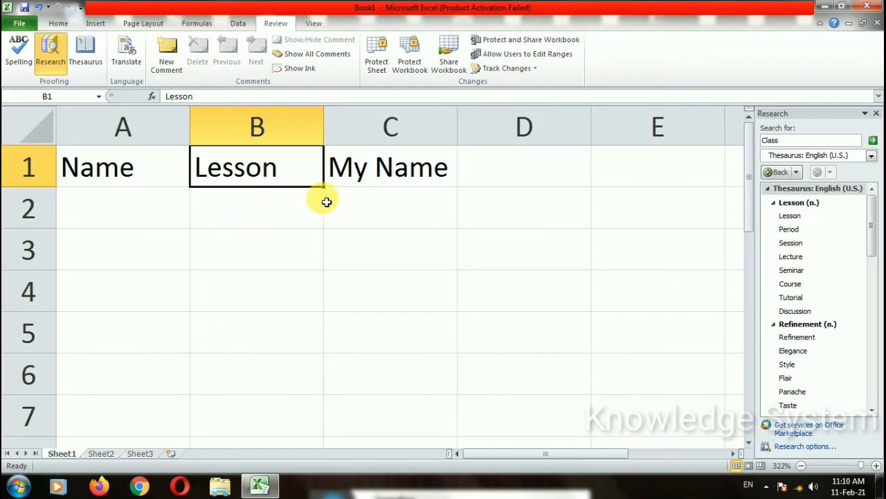
{"action": "left_click", "coordinate": [856, 289]}
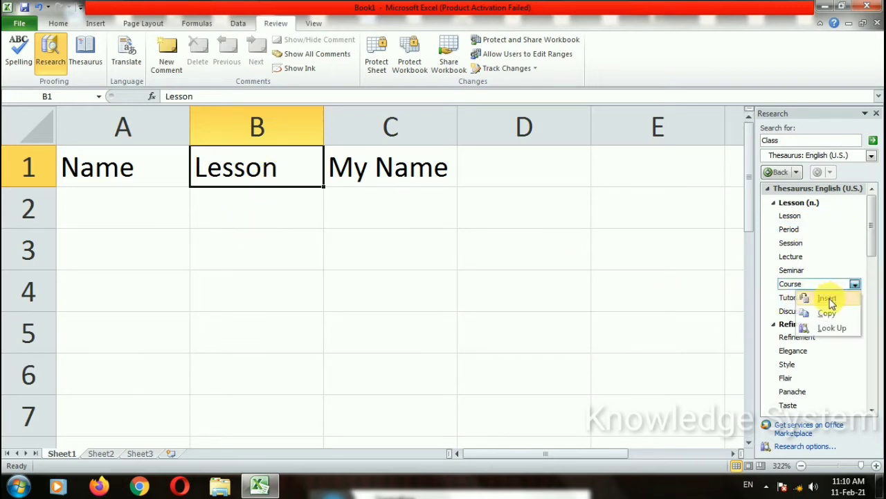
{"action": "left_click", "coordinate": [772, 299]}
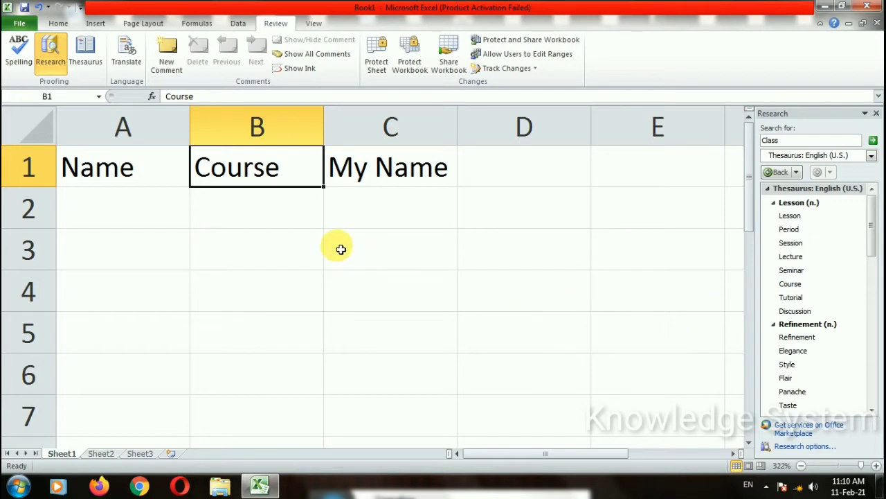
- Replace "Name" in cell A1 with the thesaurus synonym "Title" and close the research results
{"action": "left_click", "coordinate": [146, 180]}
{"action": "left_click", "coordinate": [84, 64]}
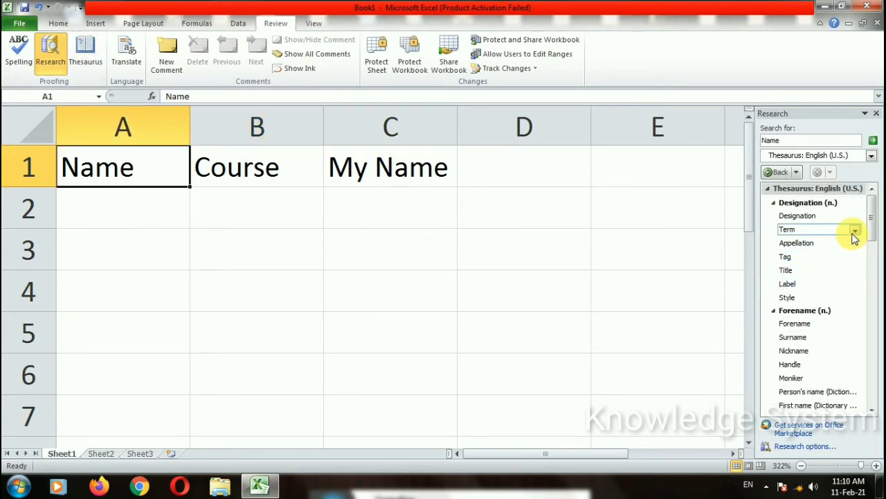
{"action": "left_click", "coordinate": [854, 270]}
{"action": "left_click", "coordinate": [825, 284]}
{"action": "left_click", "coordinate": [439, 305]}
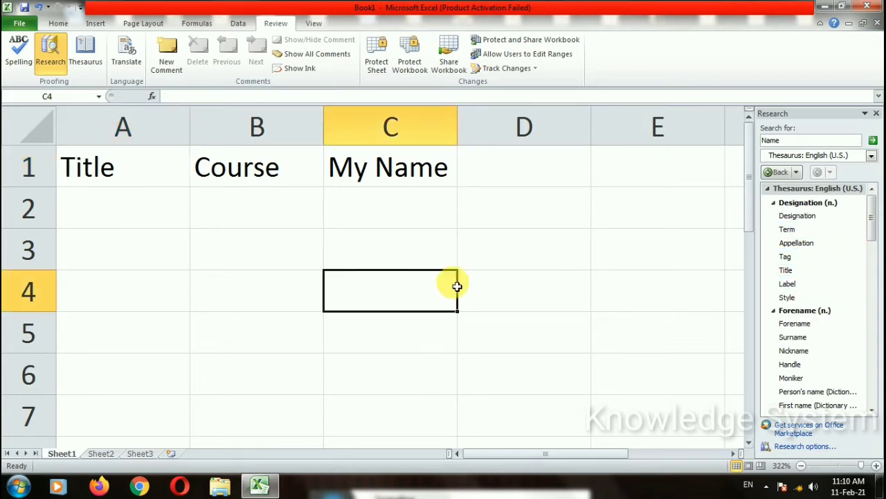
{"action": "left_click", "coordinate": [876, 115]}
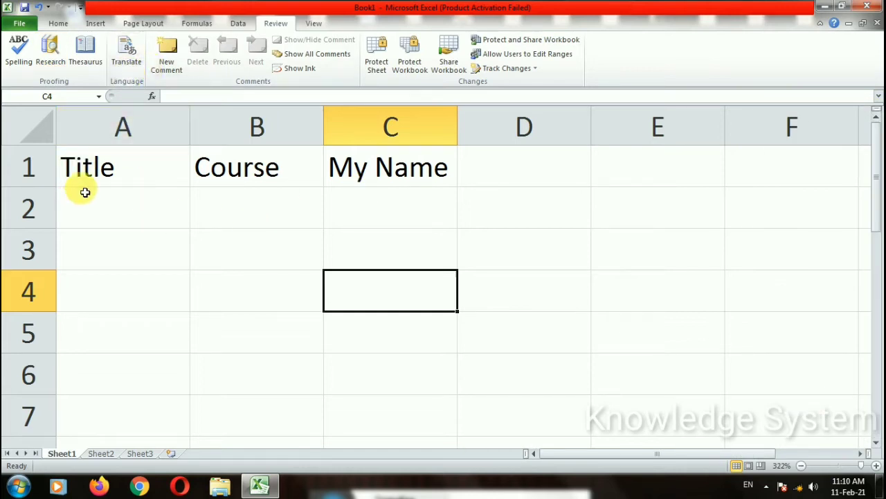
- Request a translation of "Title" in cell A1 from English (U.S.) to Hindi, review the result and close it
{"action": "left_click", "coordinate": [84, 181]}
{"action": "left_click", "coordinate": [126, 52]}
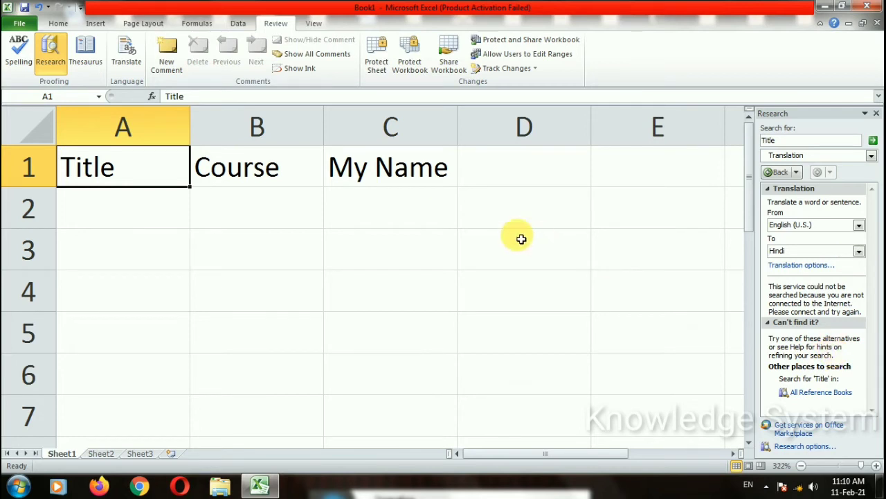
{"action": "scroll", "coordinate": [835, 426], "scroll_direction": "down", "scroll_amount": 3}
{"action": "scroll", "coordinate": [639, 333], "scroll_direction": "up", "scroll_amount": 3}
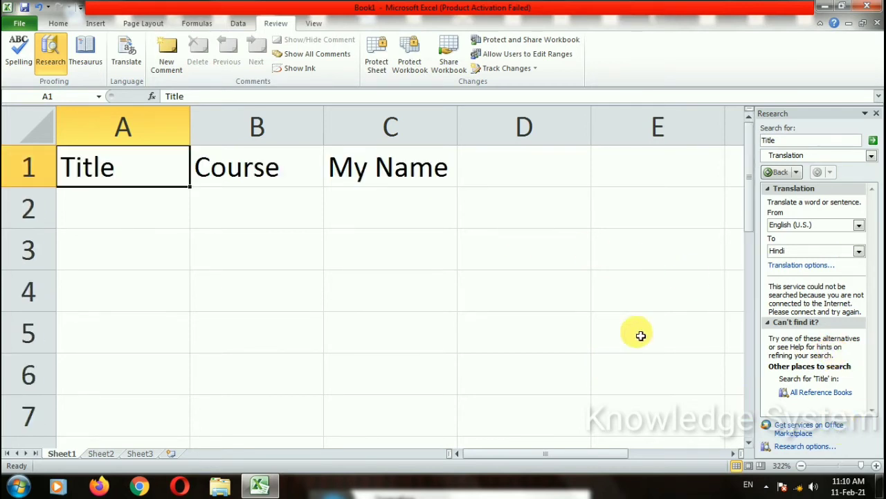
{"action": "left_click", "coordinate": [876, 113]}
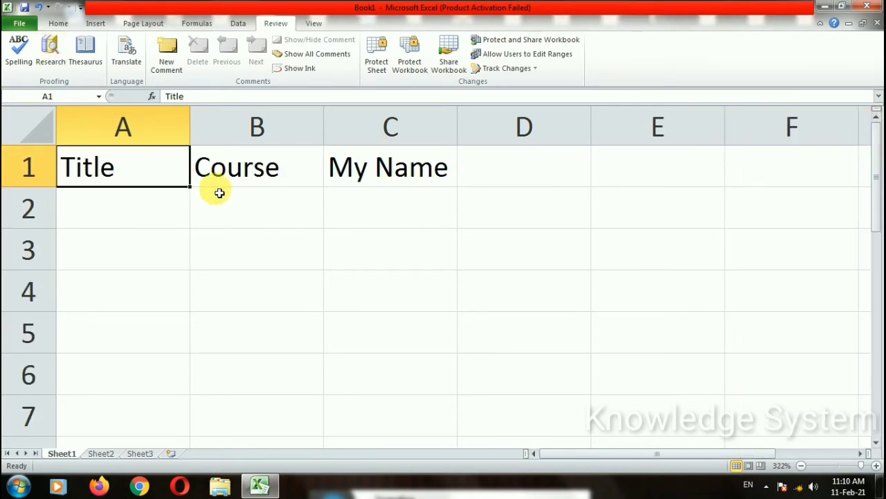
- Clear the contents of cells A1:C1
{"action": "left_click_drag", "start_coordinate": [115, 166], "coordinate": [443, 170]}
{"action": "key", "text": "Delete"}
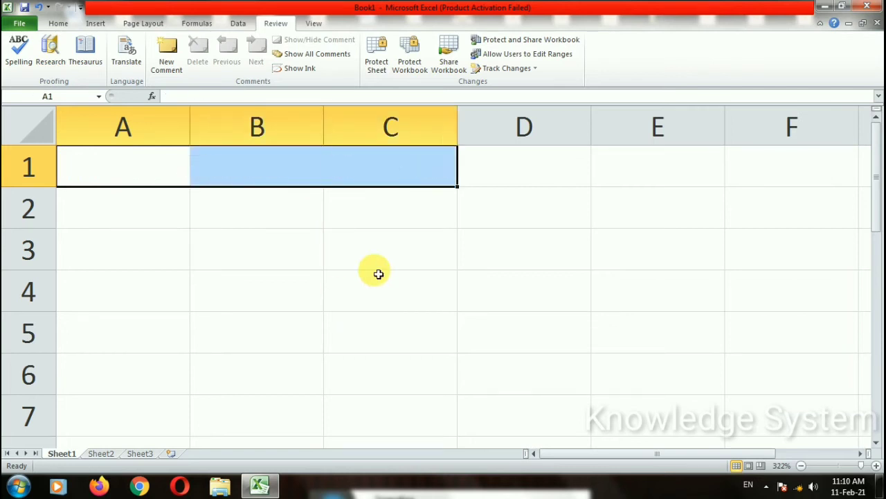
{"action": "left_click", "coordinate": [861, 401]}
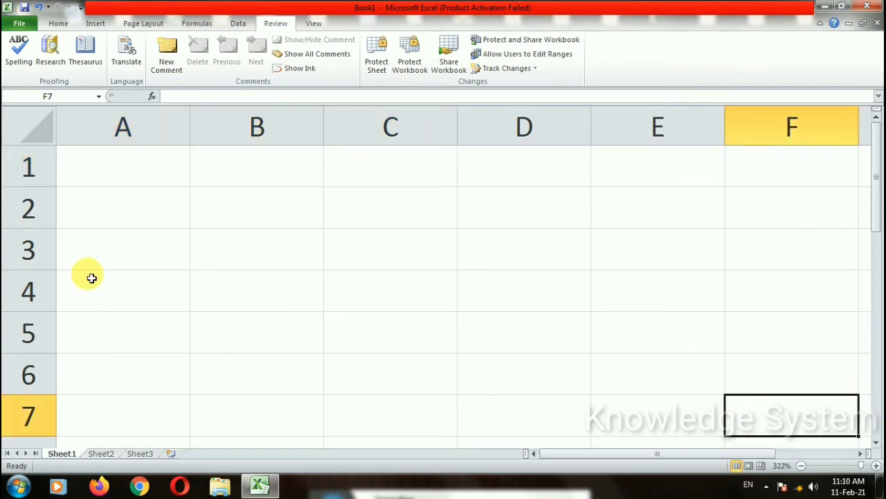
- Open the recently used LMS workbook stored on the Desktop and autofit the width of column B
{"action": "left_click", "coordinate": [19, 23]}
{"action": "left_click", "coordinate": [29, 147]}
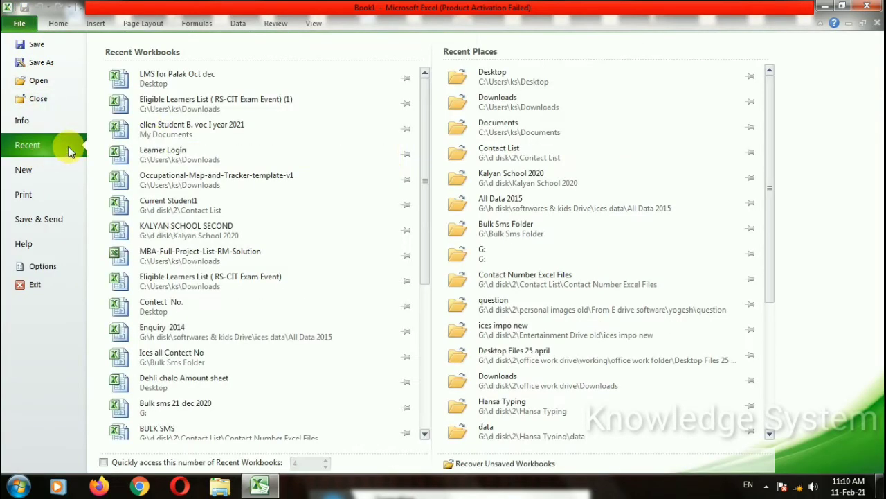
{"action": "left_click", "coordinate": [199, 85]}
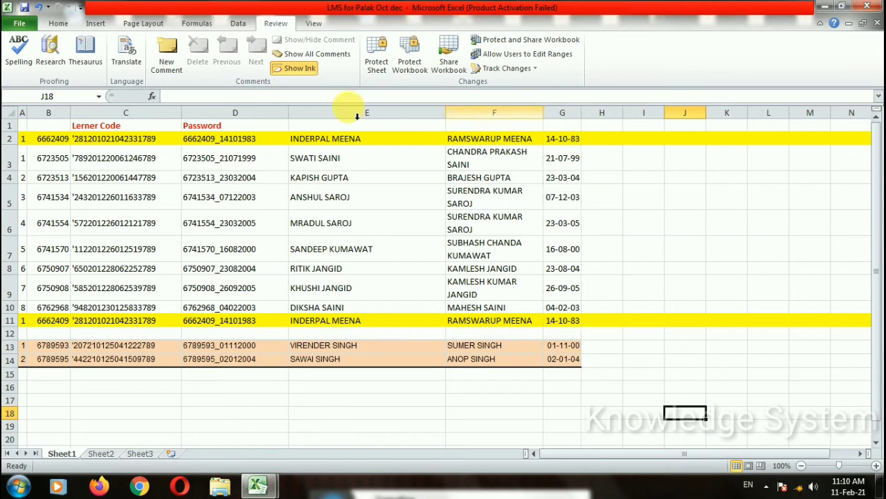
{"action": "double_click", "coordinate": [70, 112]}
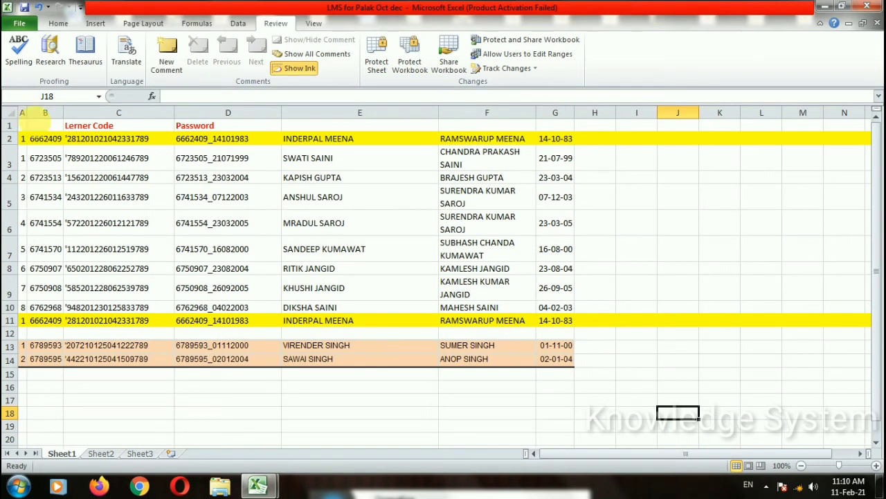
{"action": "left_click", "coordinate": [227, 436]}
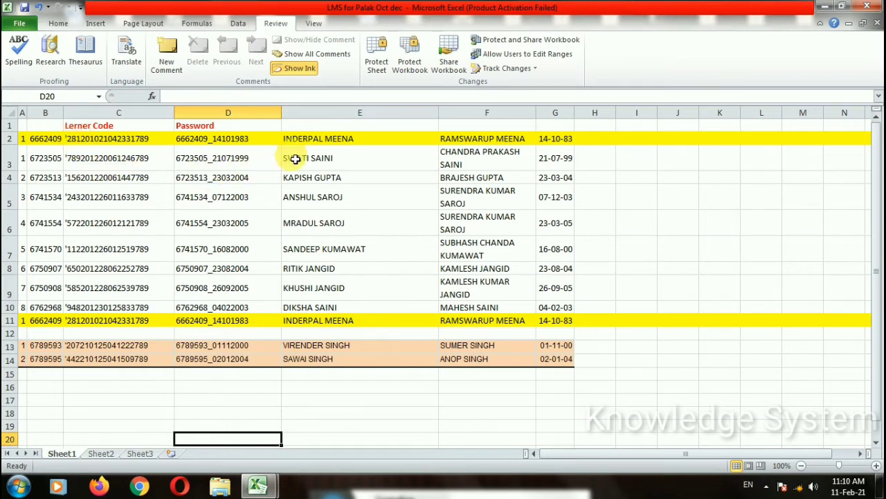
- Add a comment to cell E11 reading "this student not come to give exam"
{"action": "left_click", "coordinate": [335, 324]}
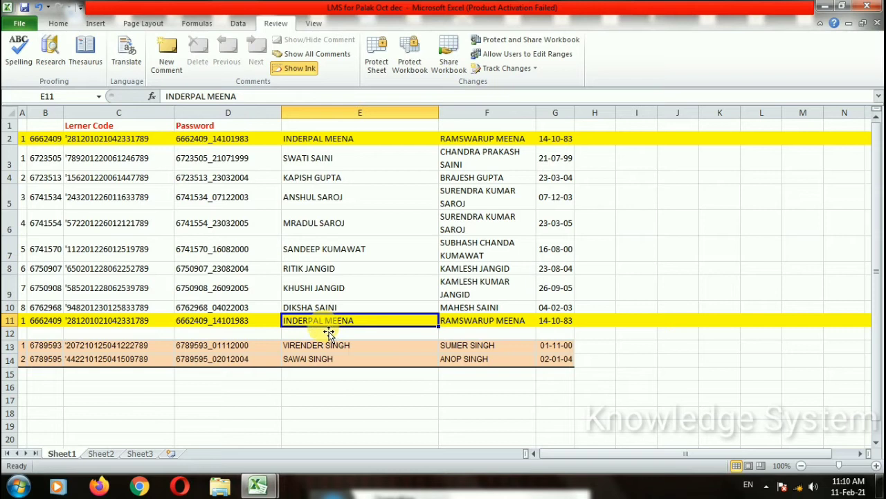
{"action": "left_click", "coordinate": [877, 465]}
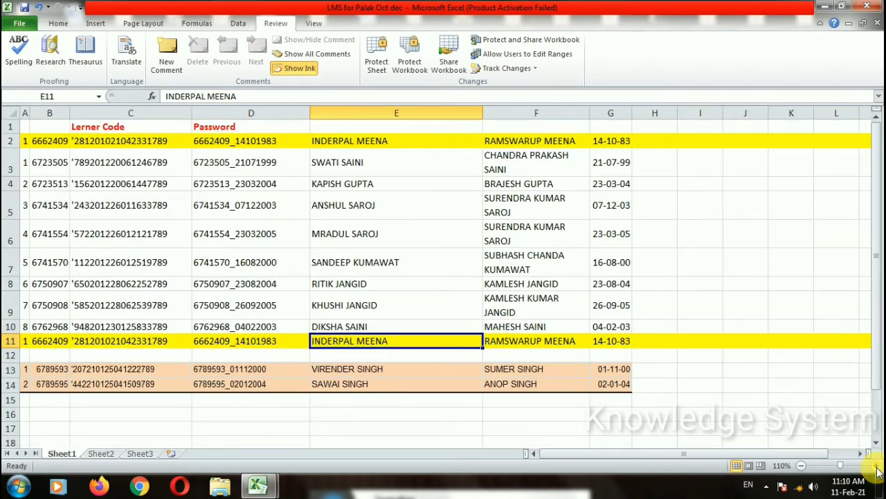
{"action": "left_click", "coordinate": [876, 466]}
{"action": "left_click", "coordinate": [176, 74]}
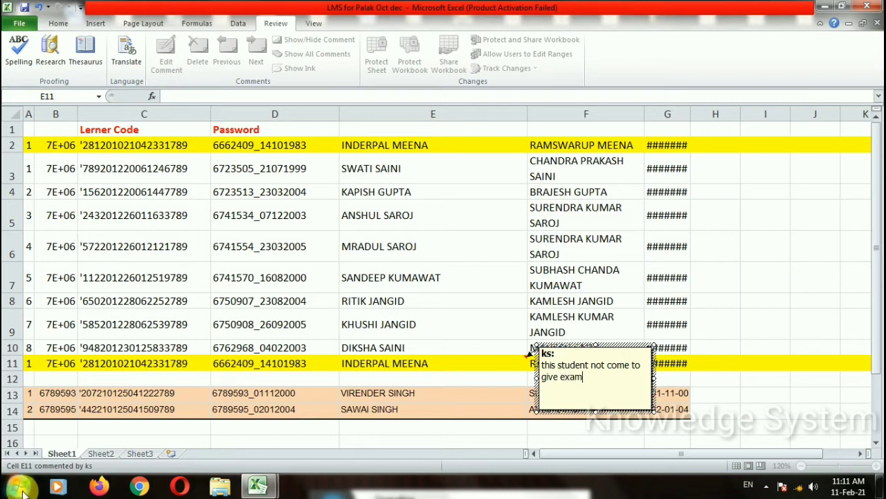
- Finish the comment on cell E11 and display it from the cell to check its text
{"action": "left_click", "coordinate": [759, 361]}
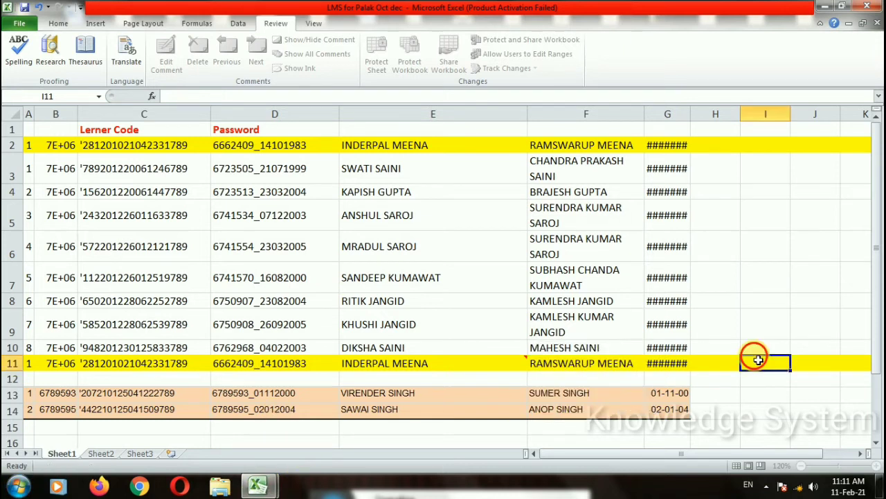
{"action": "mouse_move", "coordinate": [423, 366]}
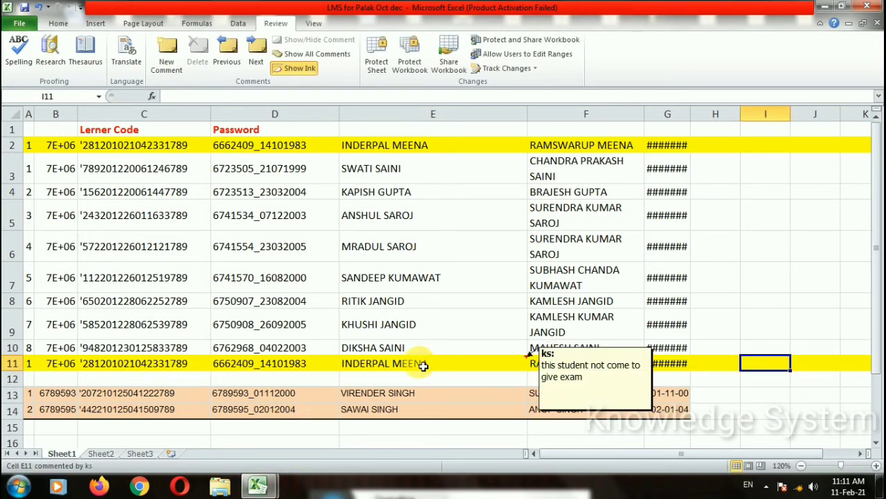
- Narrow column F slightly and autofit the width of column G
{"action": "left_click_drag", "start_coordinate": [643, 114], "coordinate": [637, 114]}
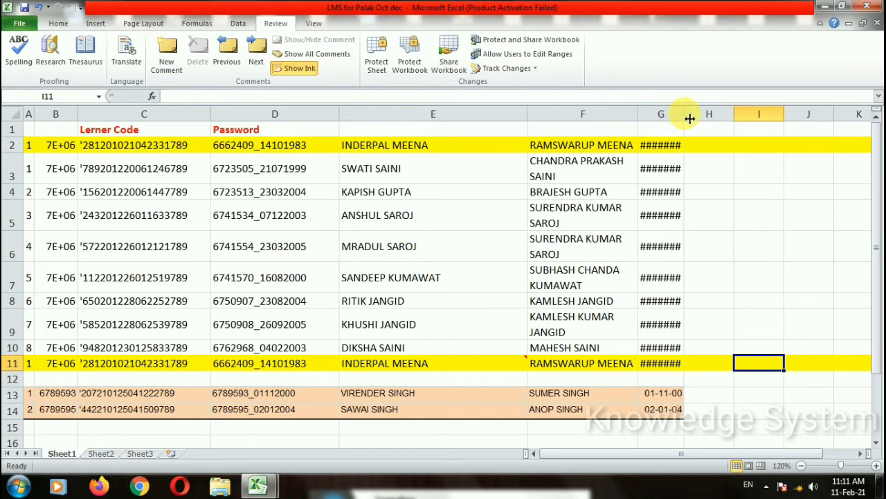
{"action": "double_click", "coordinate": [690, 119]}
{"action": "left_click", "coordinate": [748, 254]}
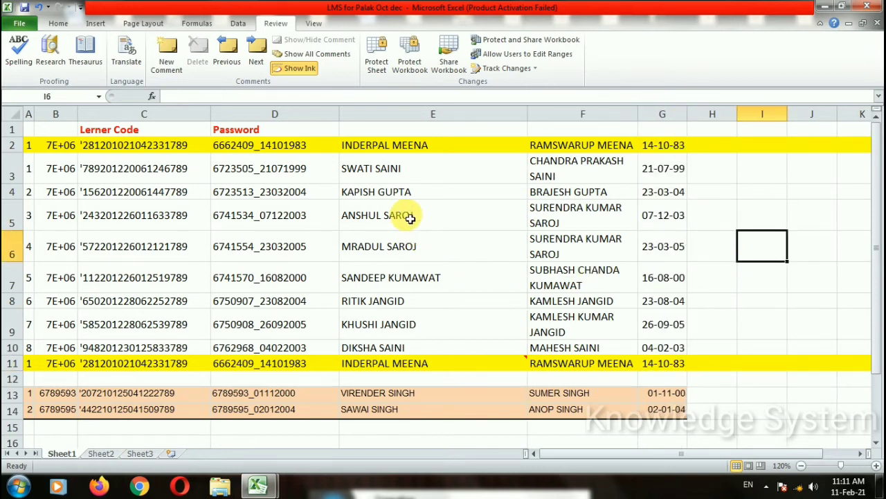
- Add a comment to cell E4 reading "it is relative."
{"action": "left_click", "coordinate": [410, 195]}
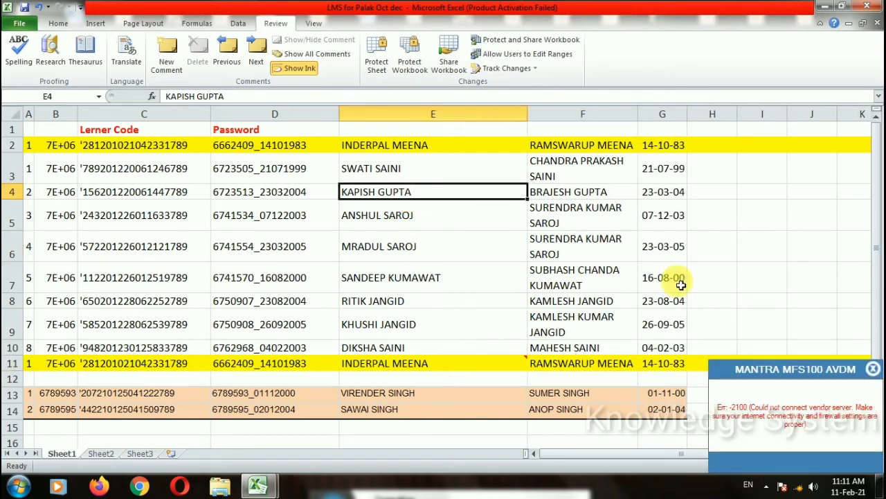
{"action": "left_click", "coordinate": [166, 55]}
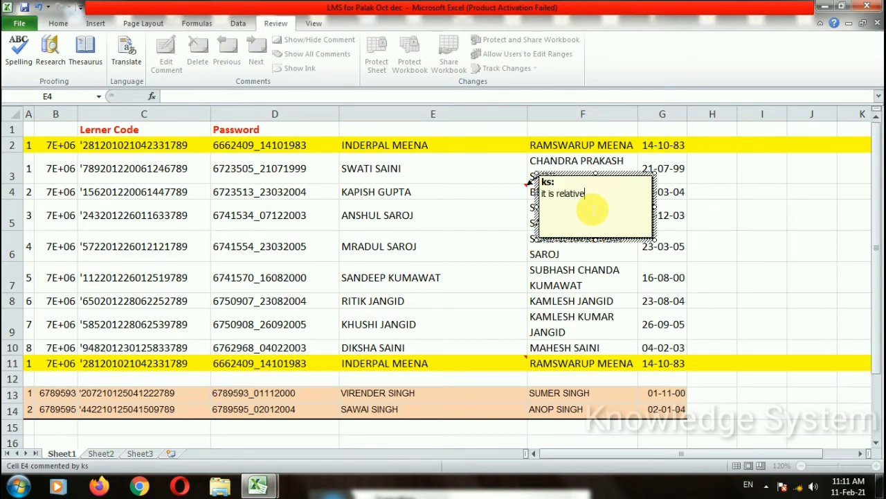
{"action": "left_click", "coordinate": [748, 251]}
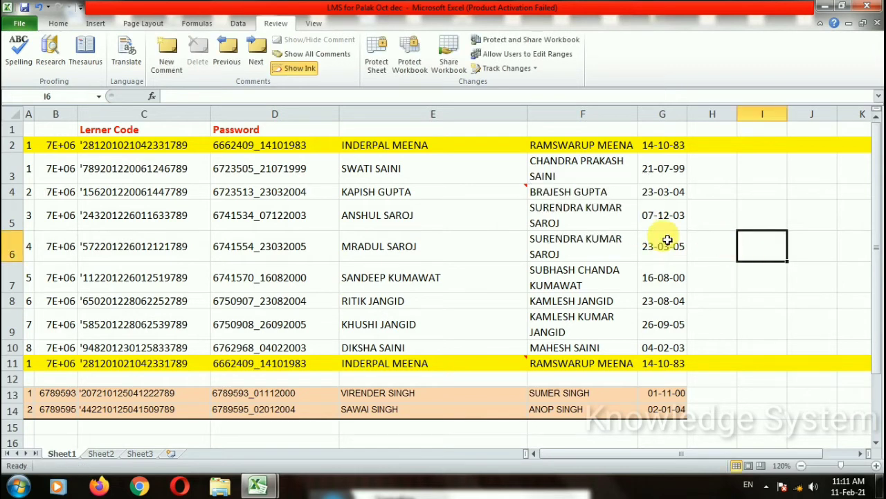
- Step forward and backward through the sheet's comments, continuing the review from the beginning of the workbook
{"action": "left_click", "coordinate": [257, 63]}
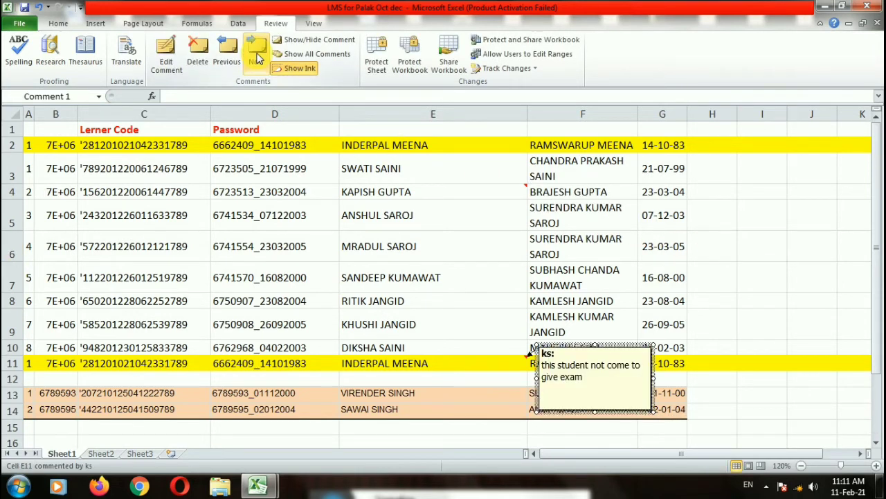
{"action": "left_click", "coordinate": [228, 56]}
{"action": "left_click", "coordinate": [255, 56]}
{"action": "left_click", "coordinate": [254, 59]}
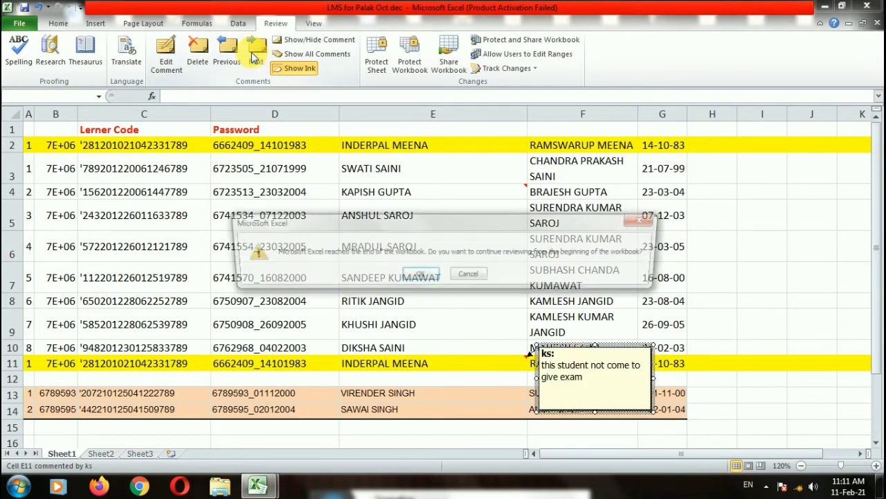
{"action": "left_click", "coordinate": [420, 274]}
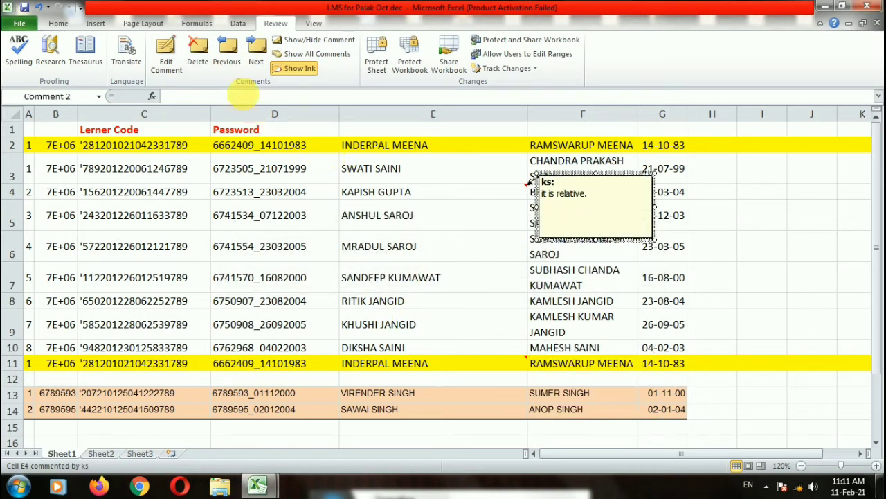
- Delete the comment on cell E4, view the sheet with all comments shown, and undo the deletion
{"action": "left_click", "coordinate": [200, 54]}
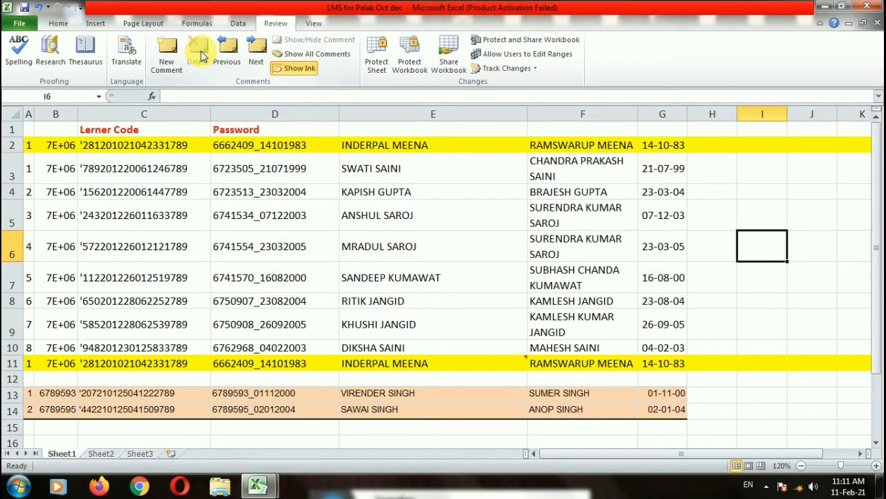
{"action": "left_click", "coordinate": [330, 55]}
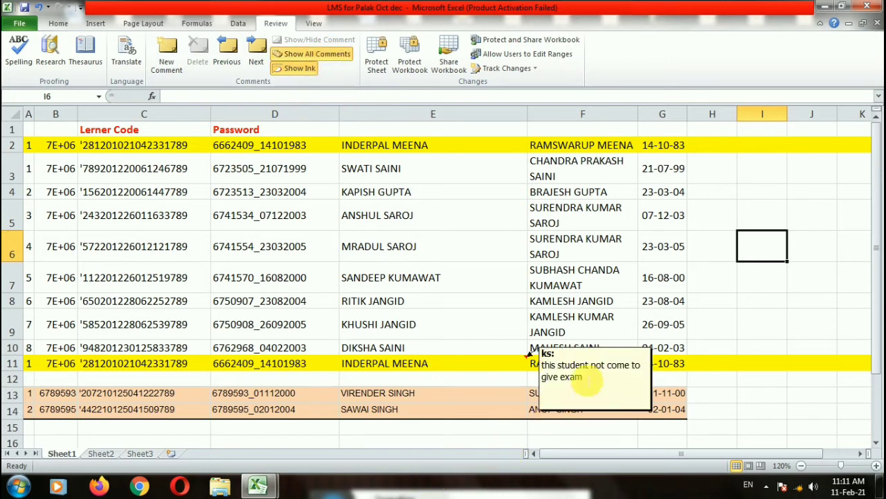
{"action": "left_click", "coordinate": [797, 416]}
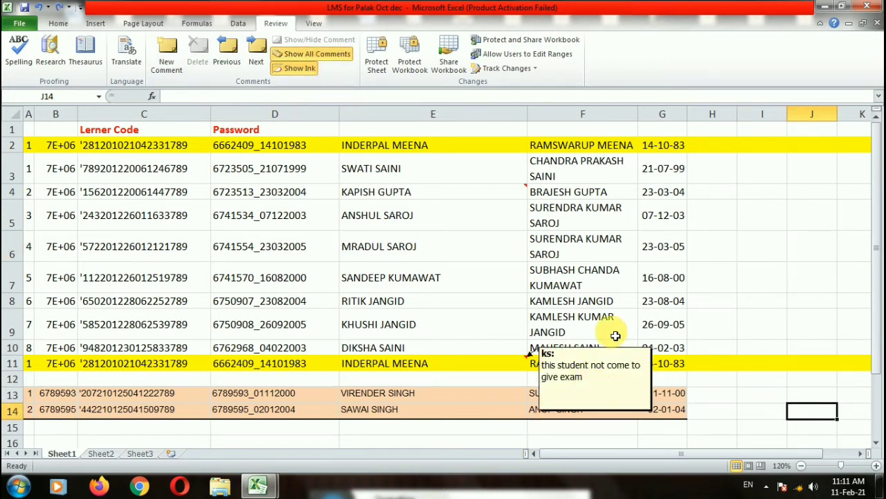
- Toggle the display of all comments on and off several times, leaving them hidden
{"action": "left_click", "coordinate": [289, 53]}
{"action": "left_click", "coordinate": [294, 56]}
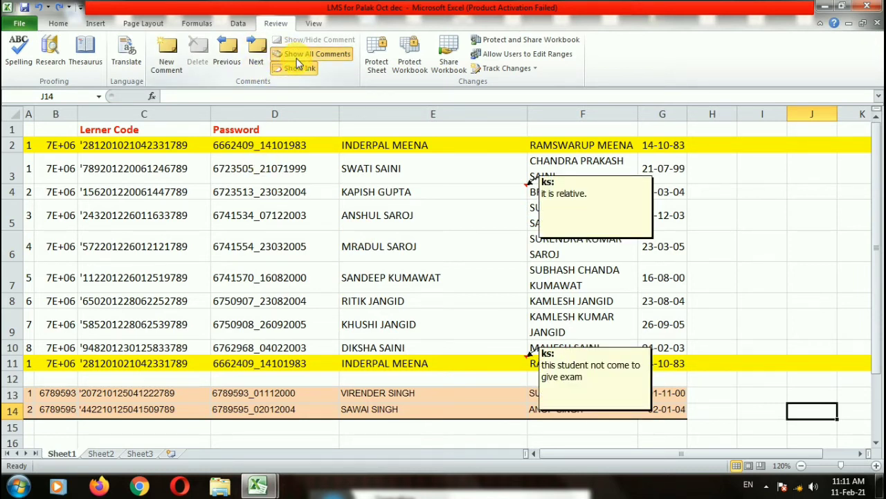
{"action": "left_click", "coordinate": [296, 58]}
{"action": "left_click", "coordinate": [297, 59]}
{"action": "left_click", "coordinate": [296, 58]}
{"action": "left_click", "coordinate": [296, 58]}
{"action": "left_click", "coordinate": [296, 58]}
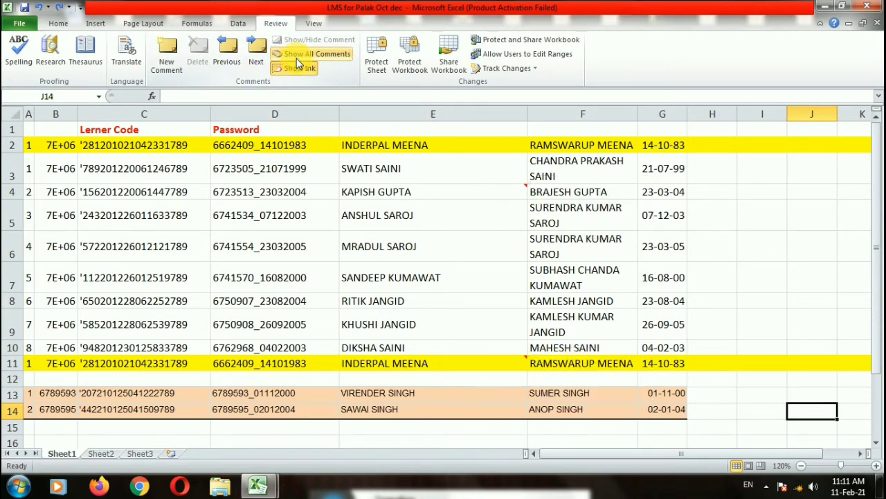
{"action": "left_click", "coordinate": [296, 59]}
{"action": "left_click", "coordinate": [297, 58]}
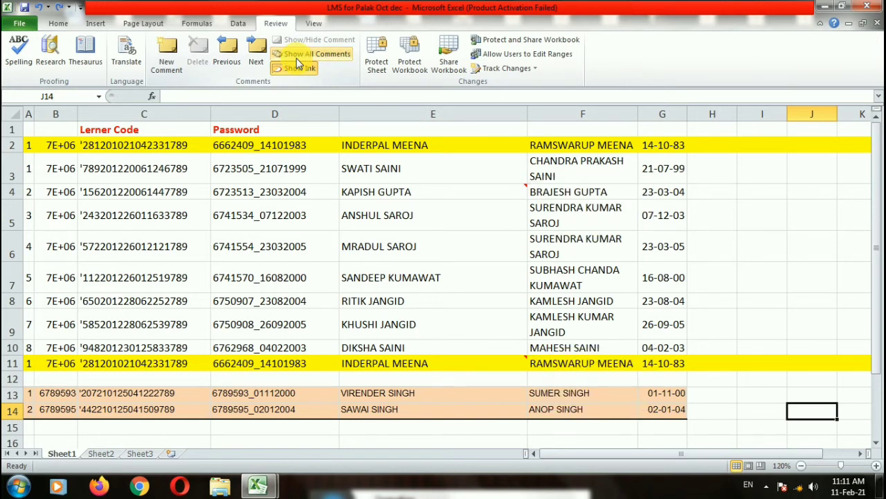
{"action": "left_click", "coordinate": [842, 297]}
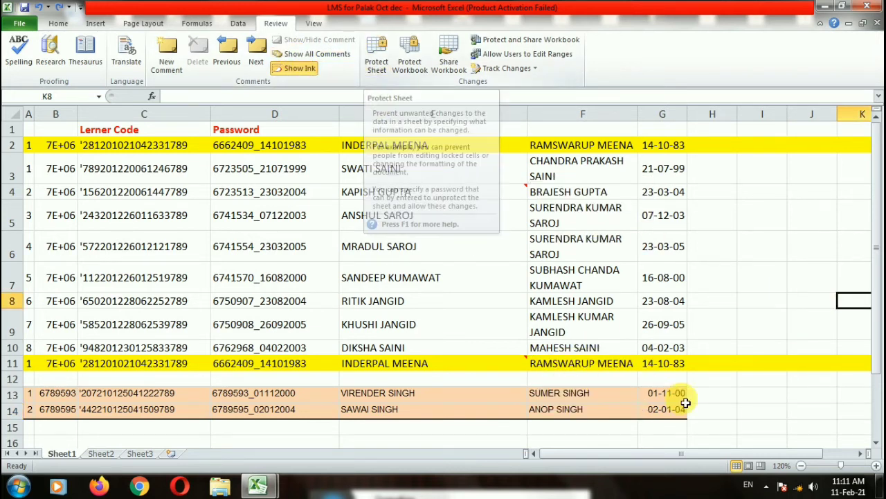
{"action": "left_click", "coordinate": [761, 363]}
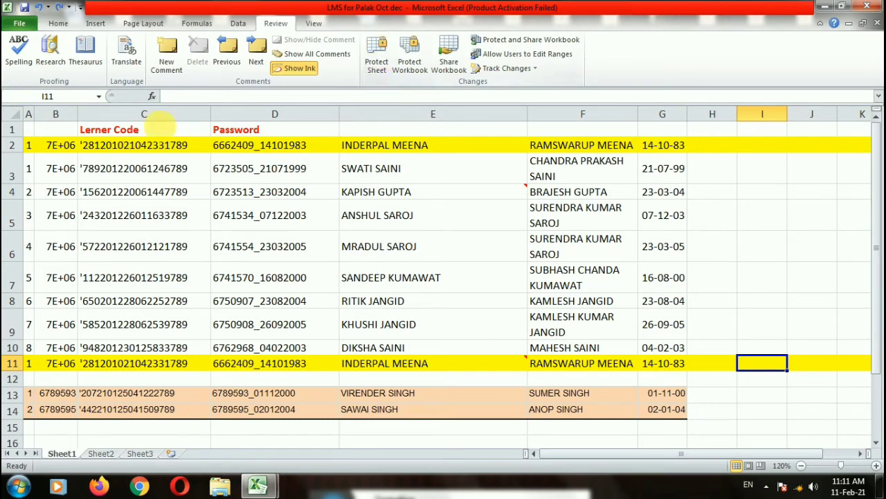
{"action": "left_click_drag", "start_coordinate": [38, 128], "coordinate": [659, 411]}
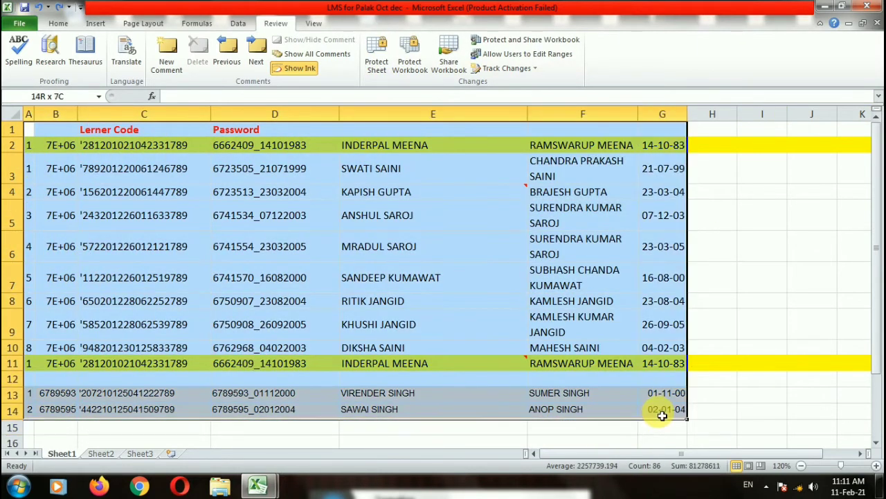
{"action": "left_click", "coordinate": [383, 78]}
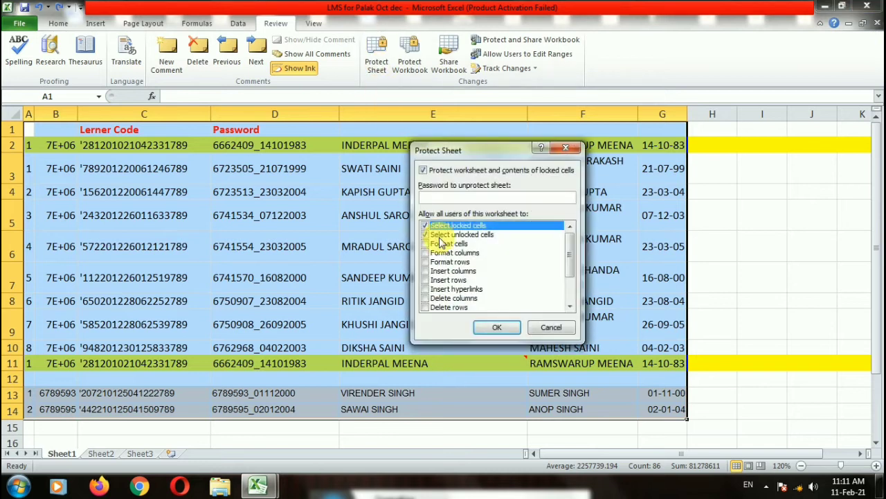
{"action": "left_click", "coordinate": [428, 245]}
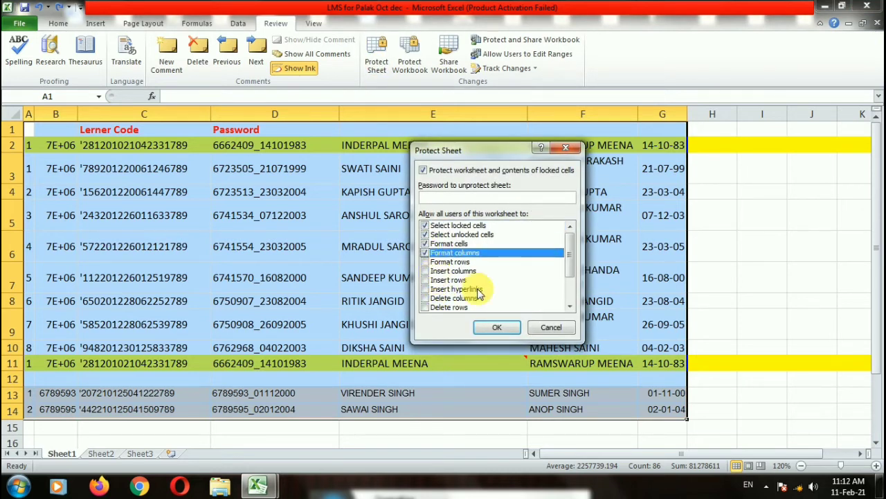
{"action": "left_click", "coordinate": [546, 326]}
{"action": "left_click", "coordinate": [748, 395]}
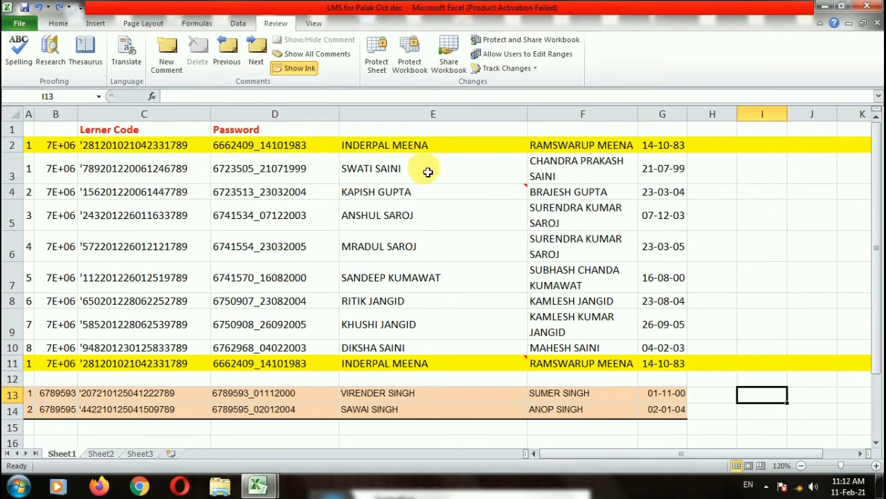
- Select E1:E14 and set up sheet protection that allows selecting locked and unlocked cells and formatting cells, columns and rows
{"action": "left_click_drag", "start_coordinate": [441, 130], "coordinate": [417, 403]}
{"action": "left_click", "coordinate": [376, 54]}
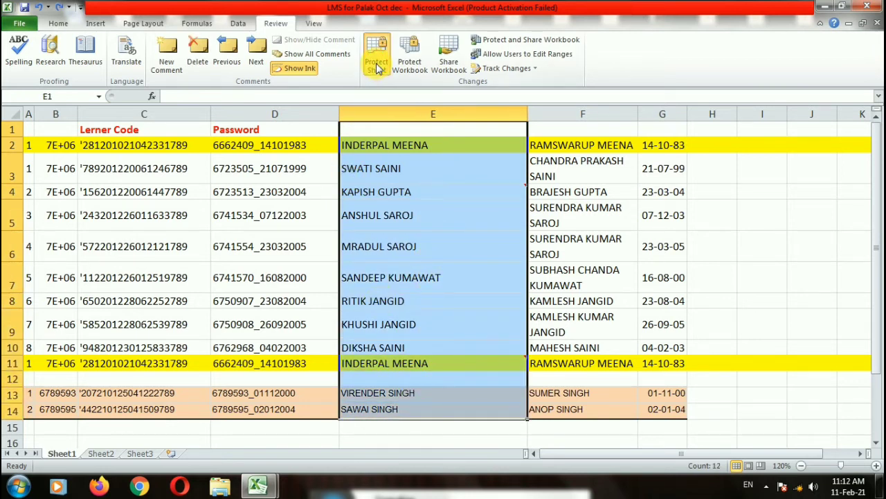
{"action": "left_click", "coordinate": [424, 236]}
{"action": "left_click", "coordinate": [425, 244]}
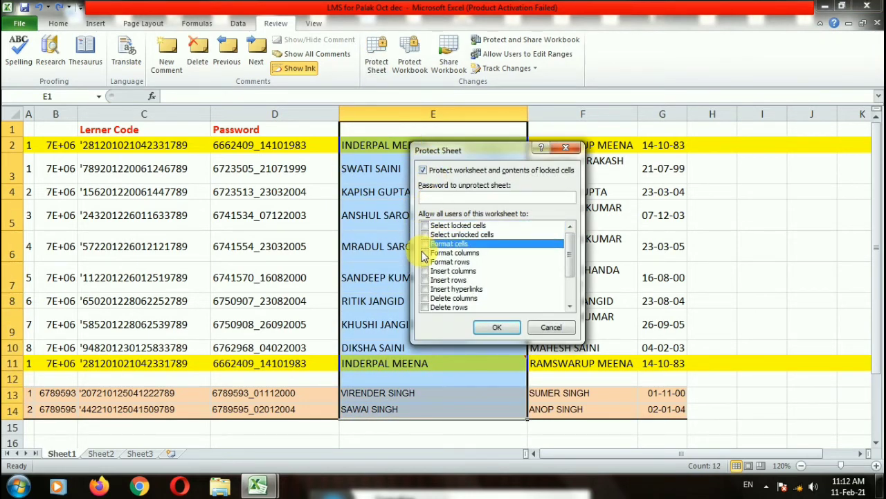
{"action": "left_click", "coordinate": [425, 225]}
{"action": "left_click", "coordinate": [426, 253]}
{"action": "left_click", "coordinate": [425, 262]}
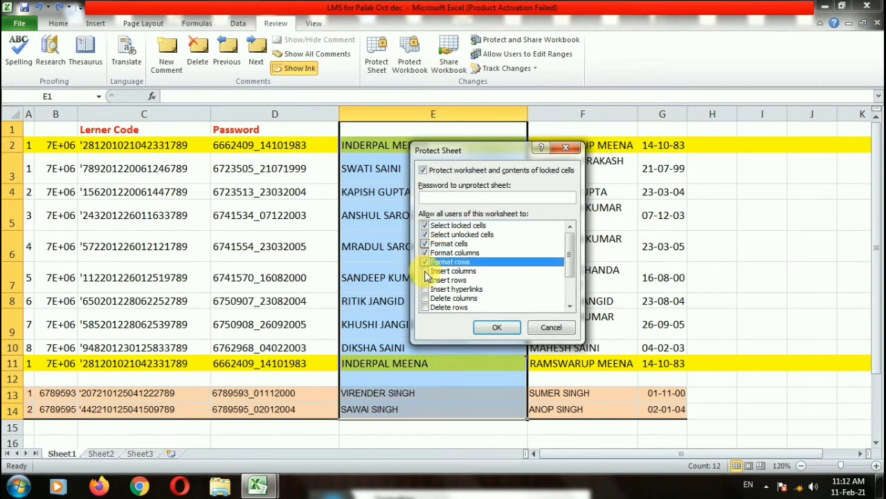
- Also allow inserting columns, rows and hyperlinks, deleting columns and rows, sorting, AutoFilter, PivotTable reports, and editing objects and scenarios
{"action": "left_click", "coordinate": [425, 270]}
{"action": "left_click", "coordinate": [426, 280]}
{"action": "left_click", "coordinate": [426, 289]}
{"action": "left_click", "coordinate": [425, 297]}
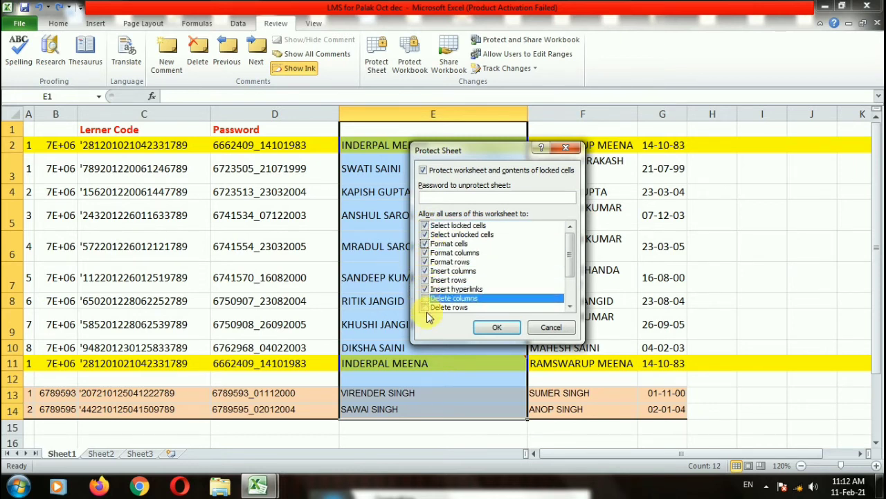
{"action": "scroll", "coordinate": [427, 313], "scroll_direction": "down", "scroll_amount": 2}
{"action": "left_click", "coordinate": [425, 307]}
{"action": "left_click", "coordinate": [425, 298]}
{"action": "left_click", "coordinate": [425, 289]}
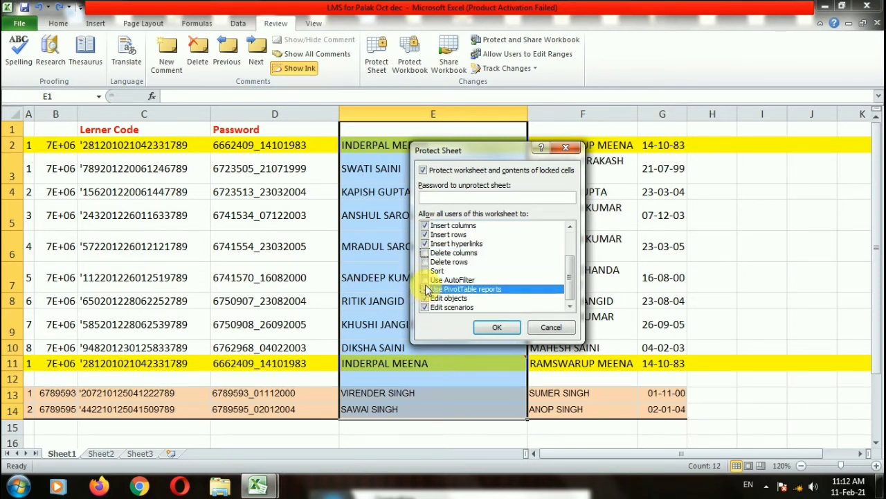
{"action": "left_click", "coordinate": [426, 280]}
{"action": "left_click", "coordinate": [425, 271]}
{"action": "left_click", "coordinate": [425, 261]}
{"action": "left_click", "coordinate": [425, 252]}
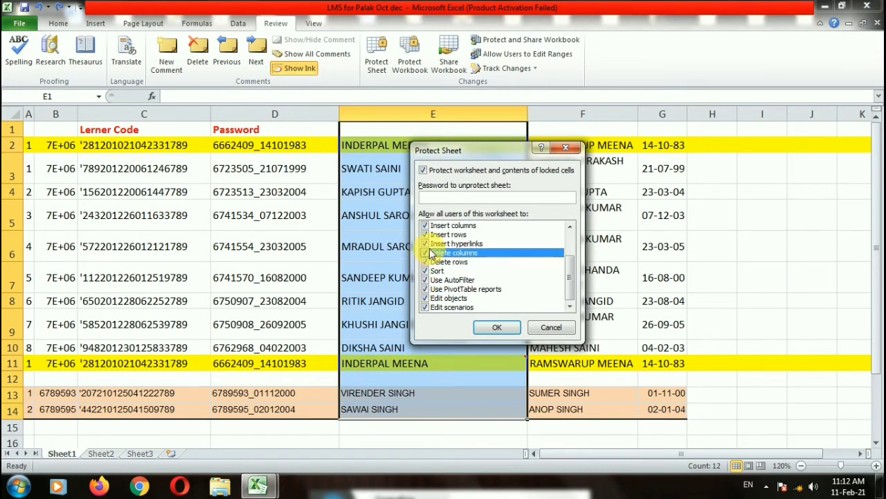
- Enter the password to unprotect the sheet, re-enter it for confirmation and apply the protection
{"action": "left_click_drag", "start_coordinate": [569, 284], "coordinate": [556, 238]}
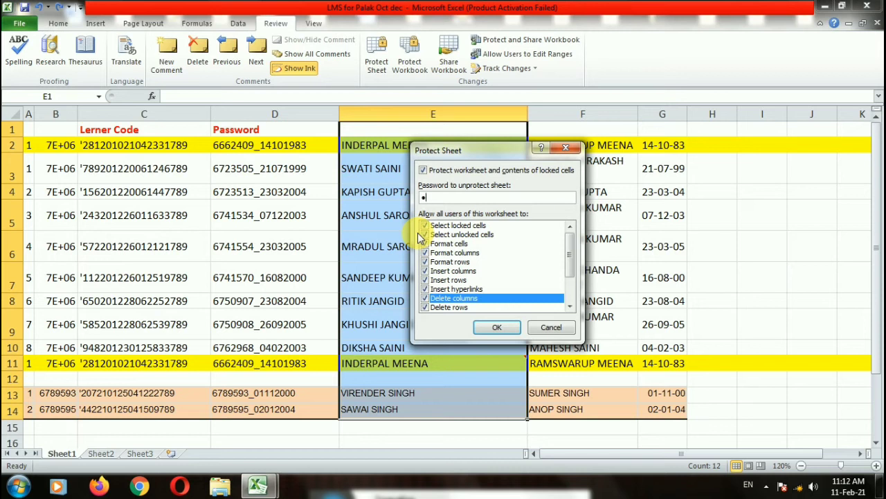
{"action": "left_click", "coordinate": [496, 327]}
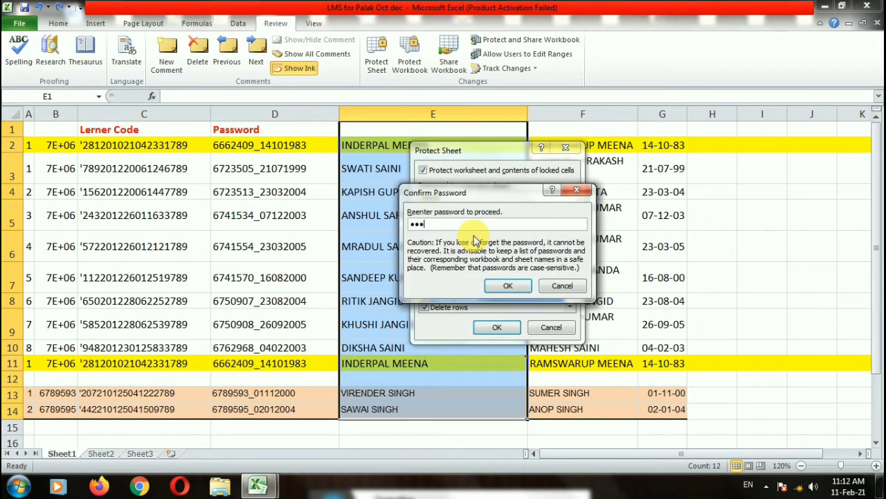
{"action": "left_click", "coordinate": [507, 285]}
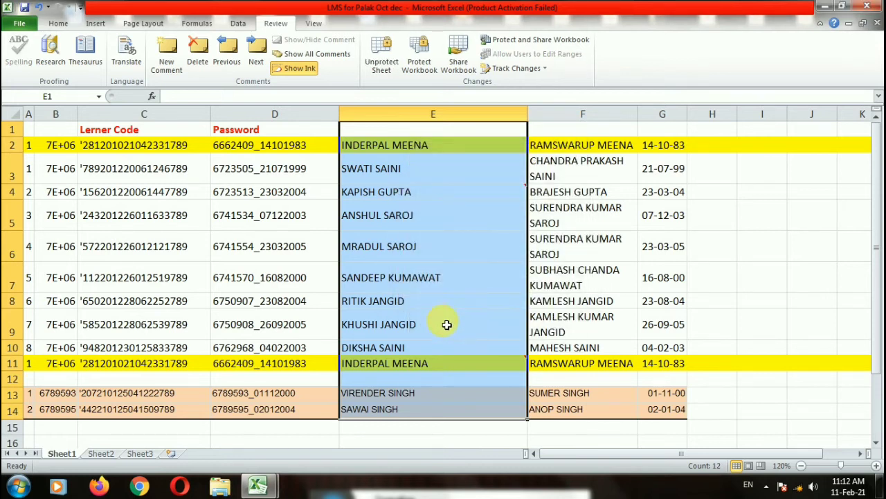
- Test the sheet protection by trying to edit cells D7 and D6
{"action": "left_click", "coordinate": [448, 323]}
{"action": "double_click", "coordinate": [321, 280]}
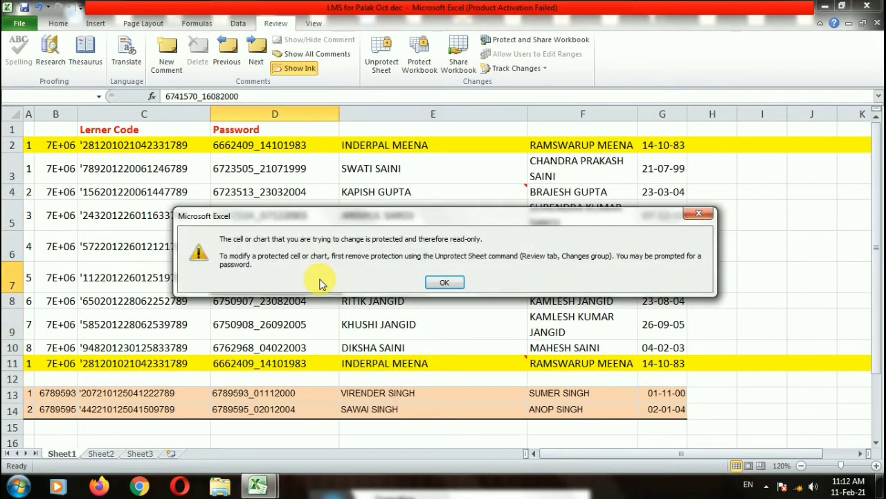
{"action": "left_click", "coordinate": [444, 282]}
{"action": "left_click", "coordinate": [311, 278]}
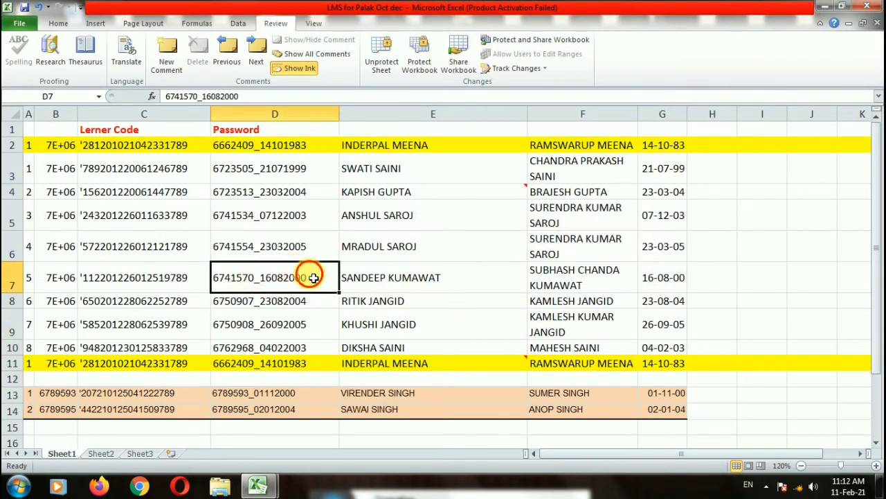
{"action": "left_click", "coordinate": [444, 280]}
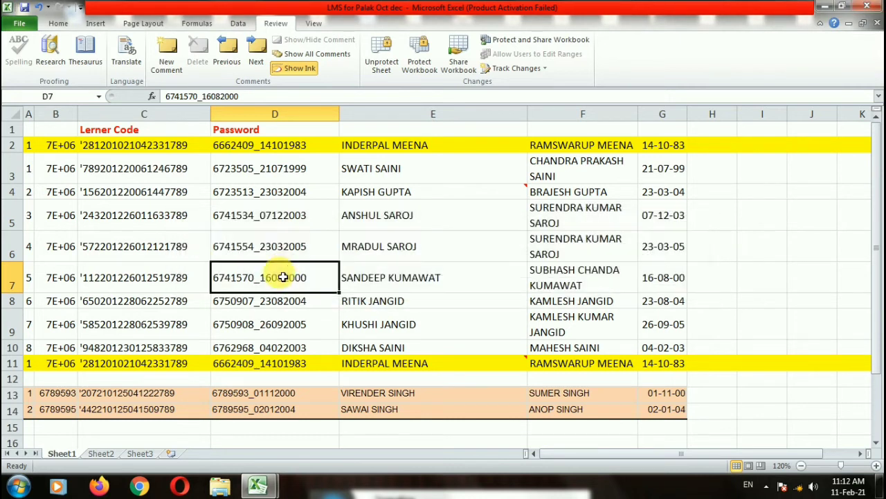
{"action": "left_click", "coordinate": [295, 240]}
{"action": "double_click", "coordinate": [294, 241]}
{"action": "left_click", "coordinate": [437, 283]}
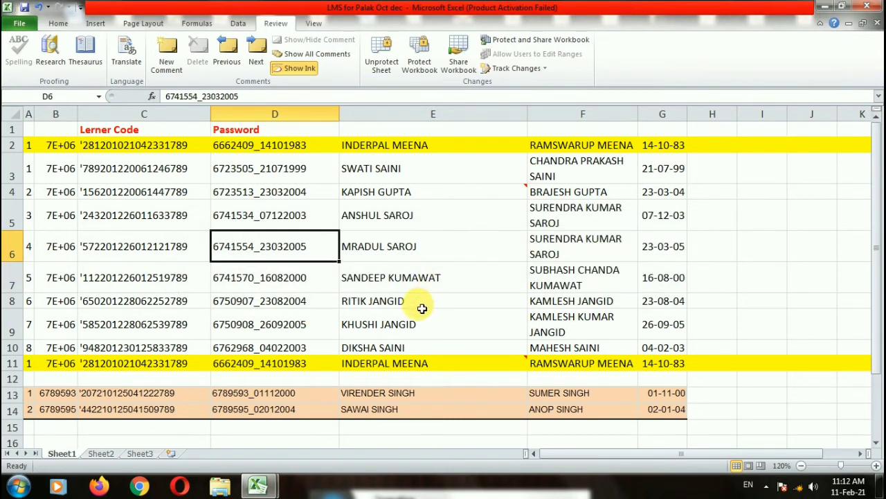
- Test the protection of column E by trying to edit cells E8 and E4 and opening the cell options for E6
{"action": "double_click", "coordinate": [419, 308]}
{"action": "left_click", "coordinate": [446, 282]}
{"action": "left_click", "coordinate": [440, 277]}
{"action": "double_click", "coordinate": [411, 236]}
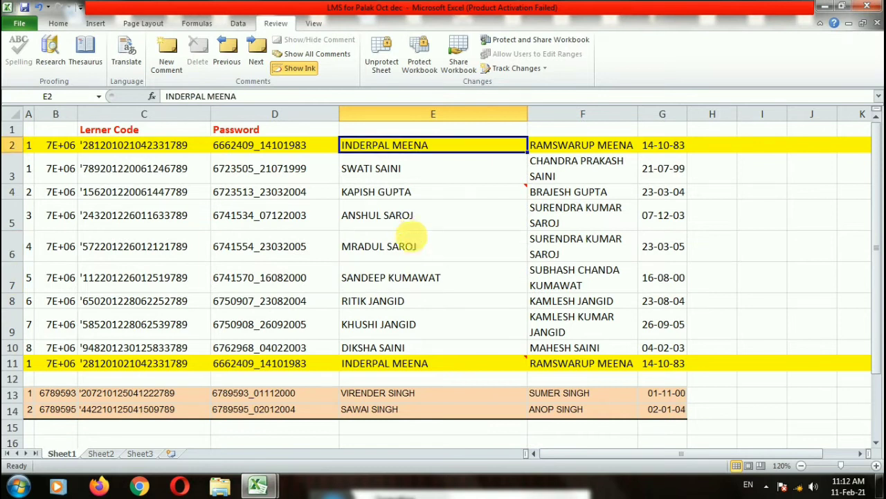
{"action": "left_click", "coordinate": [414, 249]}
{"action": "right_click", "coordinate": [415, 249]}
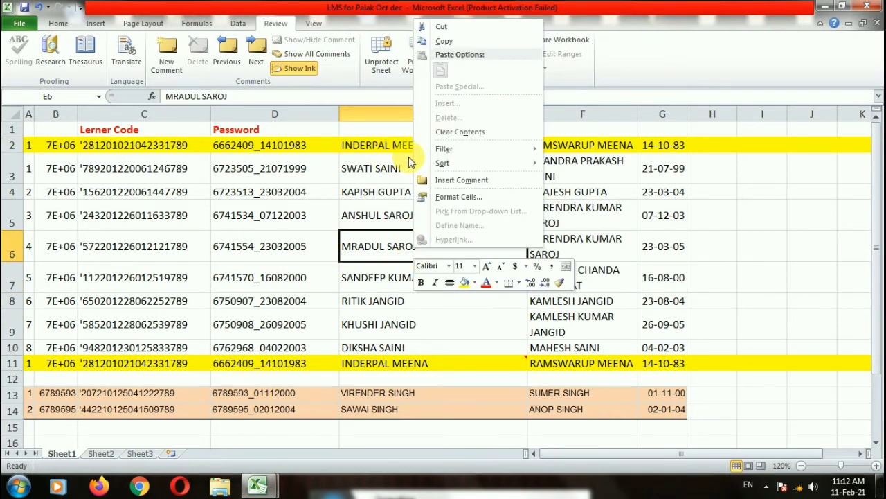
{"action": "left_click", "coordinate": [395, 193]}
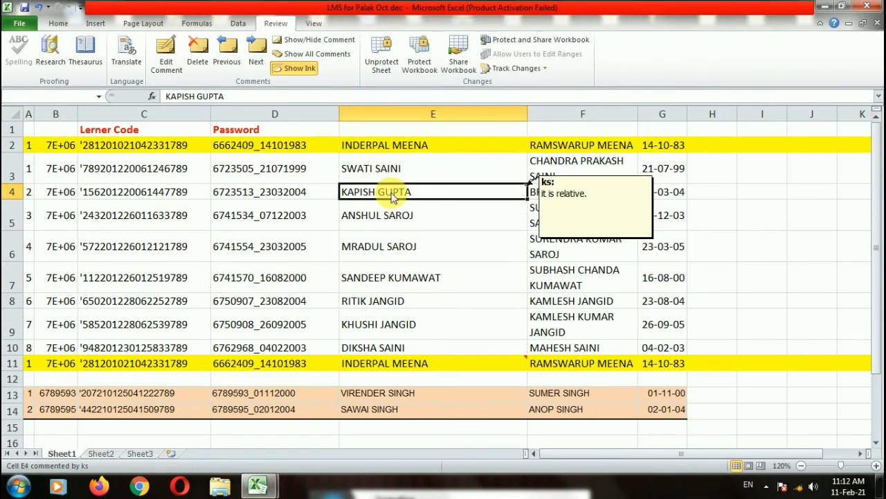
{"action": "double_click", "coordinate": [394, 197]}
{"action": "left_click", "coordinate": [445, 281]}
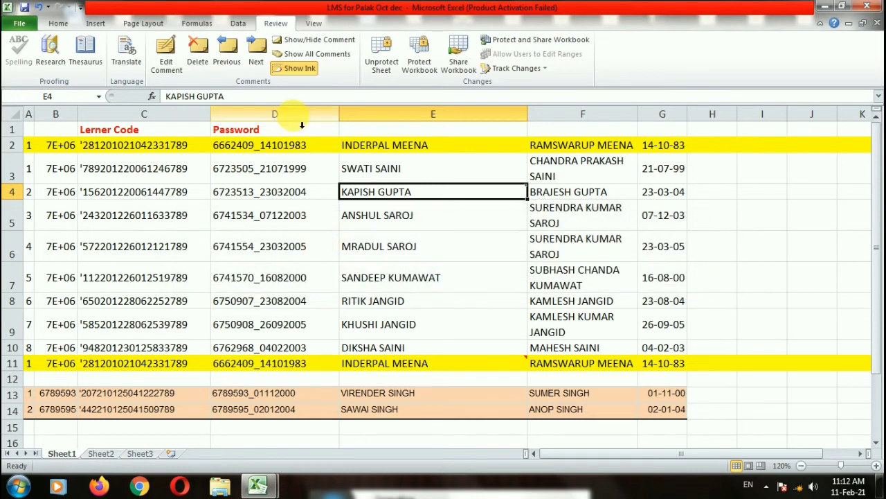
- Select the data range starting at A1 and test the protection again by trying to edit cell F9
{"action": "left_click", "coordinate": [250, 252]}
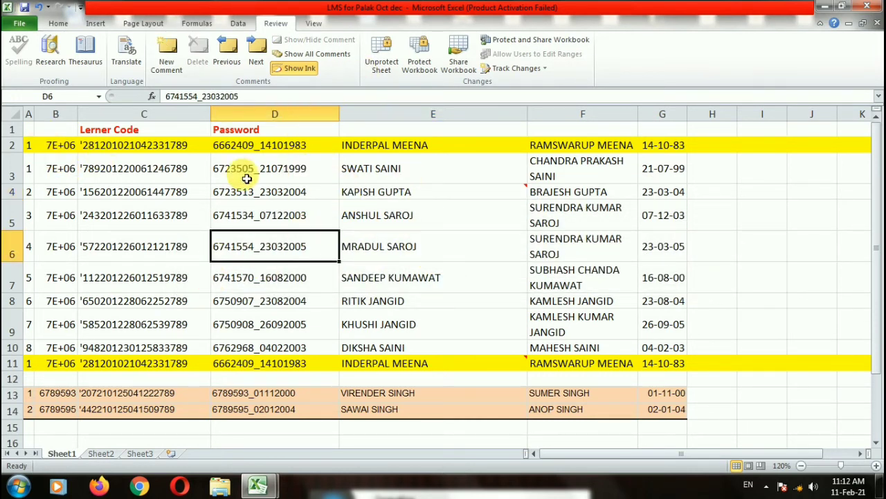
{"action": "left_click_drag", "start_coordinate": [32, 131], "coordinate": [433, 349]}
{"action": "left_click", "coordinate": [633, 362]}
{"action": "left_click", "coordinate": [609, 332]}
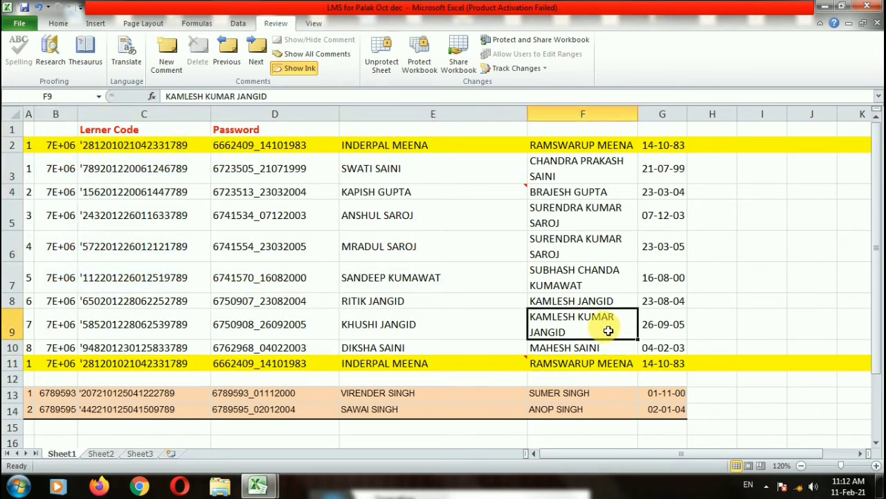
{"action": "double_click", "coordinate": [601, 331]}
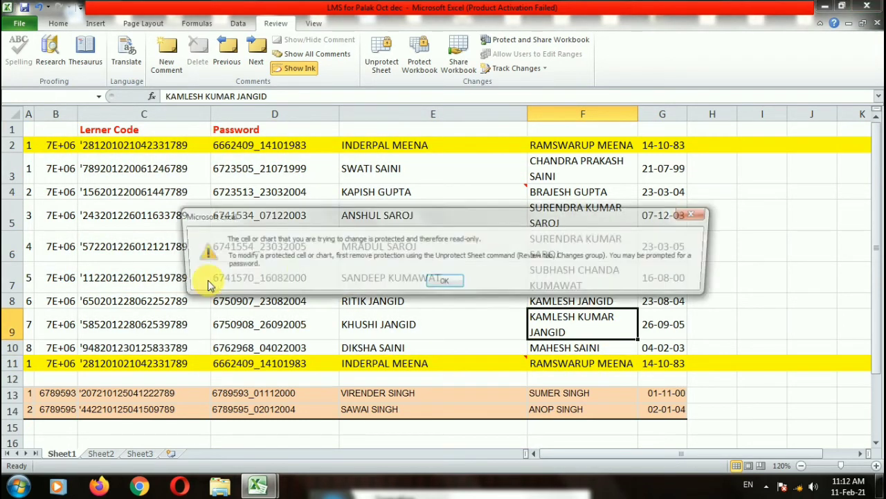
{"action": "left_click", "coordinate": [443, 283]}
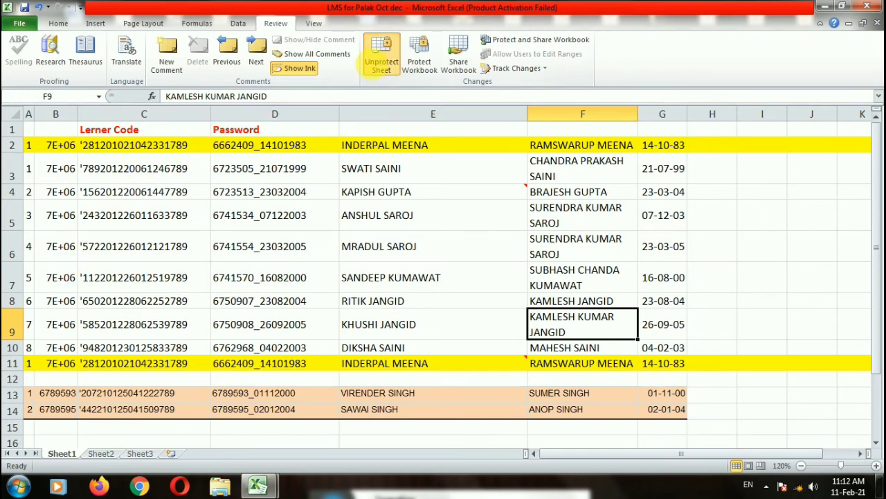
- Enter the sheet password to remove the protection, and open cell E6 for editing as a check
{"action": "left_click", "coordinate": [381, 59]}
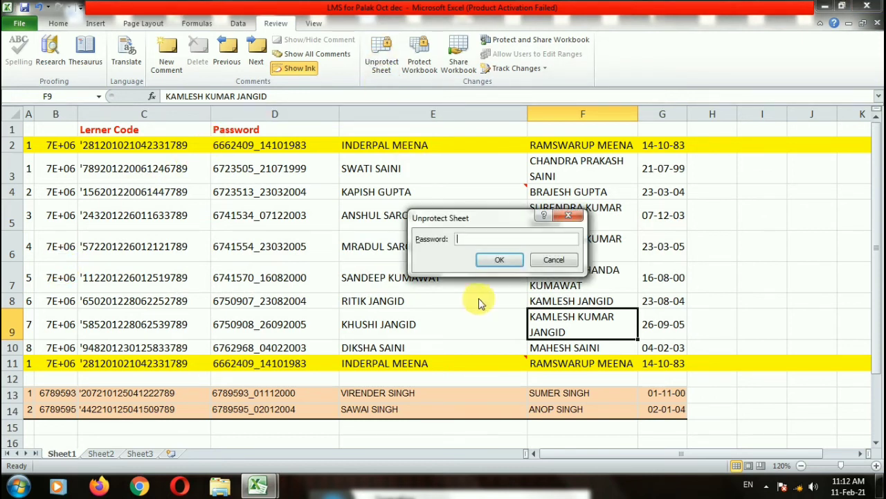
{"action": "left_click", "coordinate": [500, 259]}
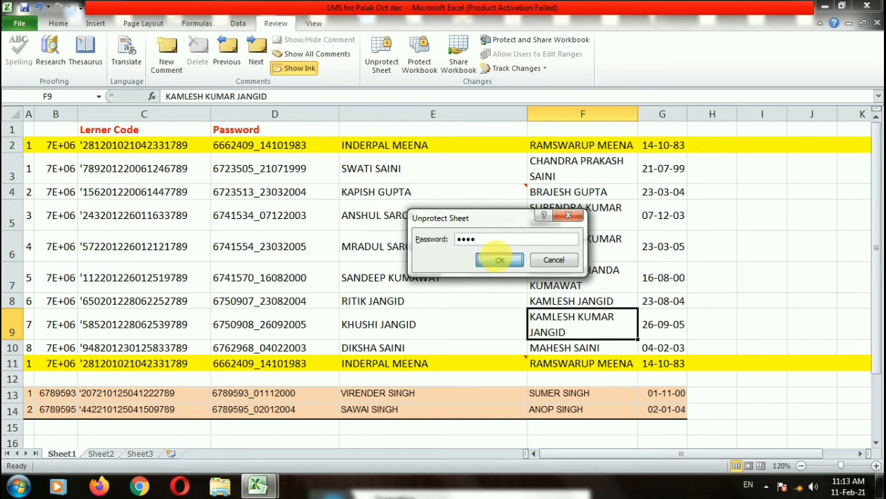
{"action": "double_click", "coordinate": [471, 254]}
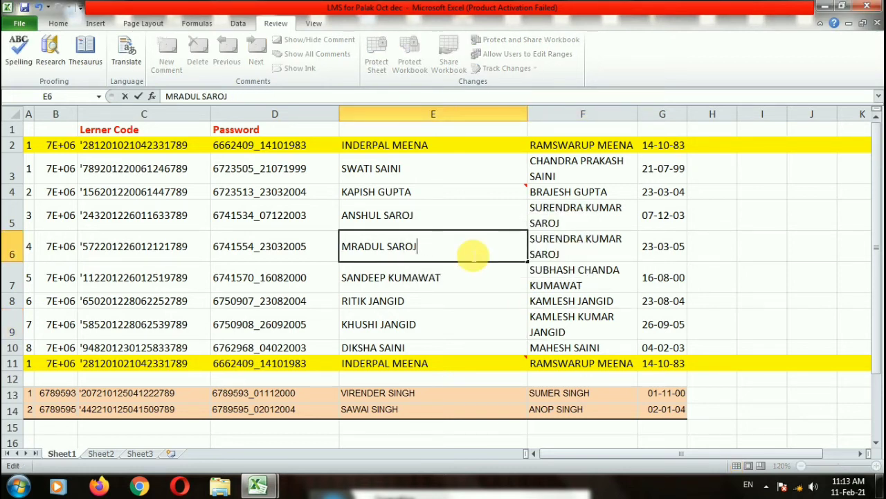
{"action": "left_click", "coordinate": [264, 250]}
{"action": "left_click", "coordinate": [139, 242]}
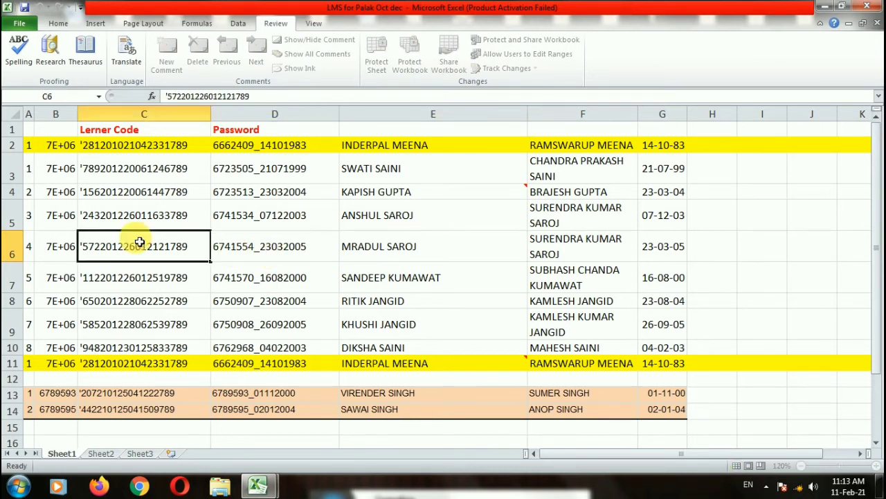
{"action": "left_click", "coordinate": [139, 219]}
- Check the availability of the Home formatting commands for cell C5 and dismiss the MANTRA MFS100 AVDM notification
{"action": "left_click", "coordinate": [59, 23]}
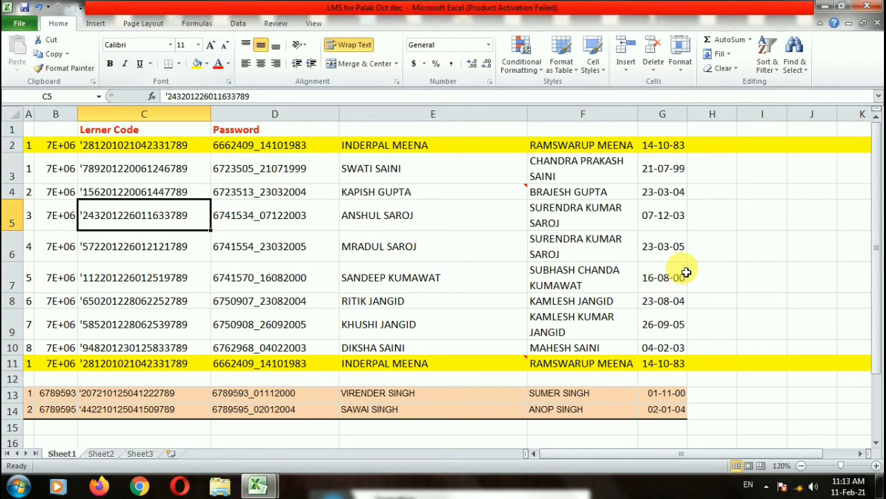
{"action": "left_click", "coordinate": [806, 256]}
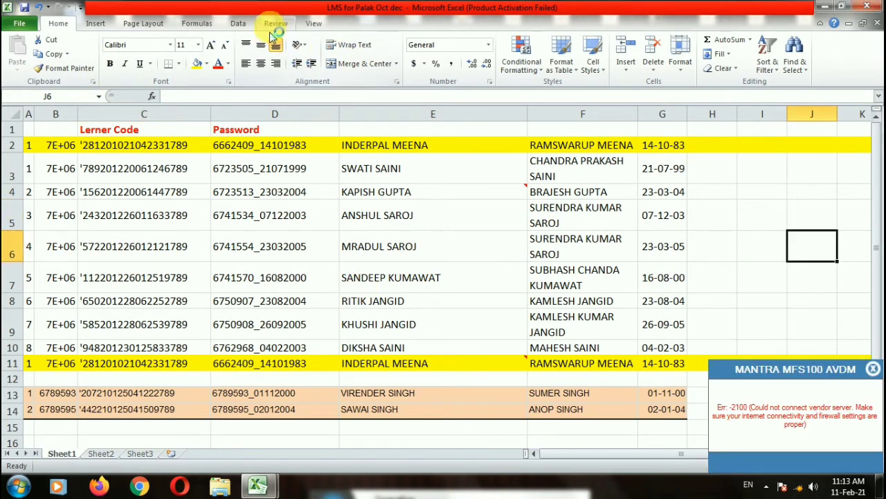
{"action": "left_click", "coordinate": [873, 369]}
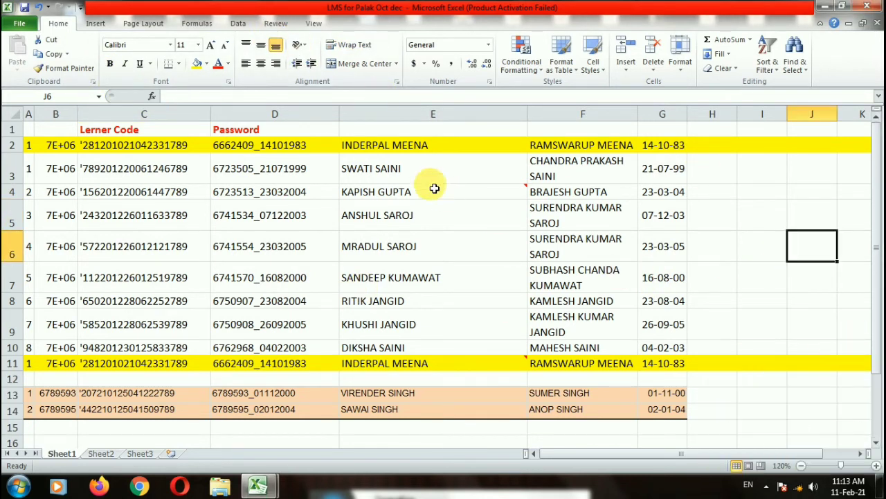
{"action": "left_click", "coordinate": [276, 23]}
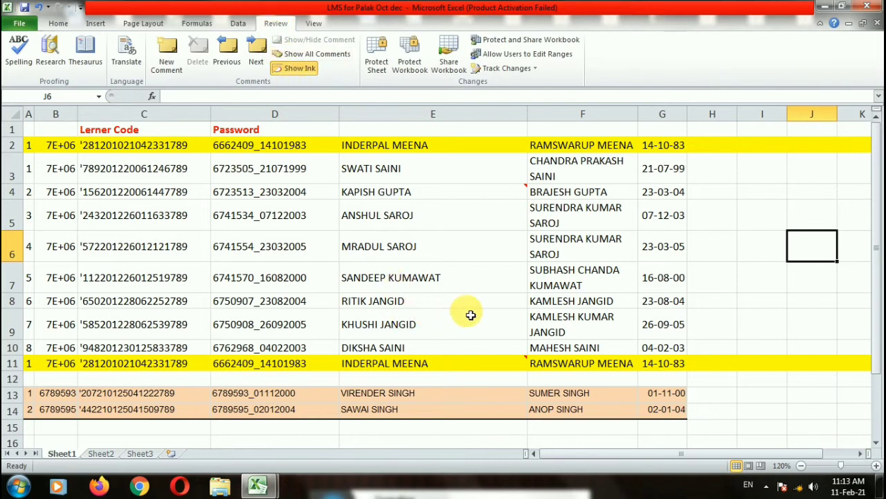
{"action": "left_click", "coordinate": [745, 346]}
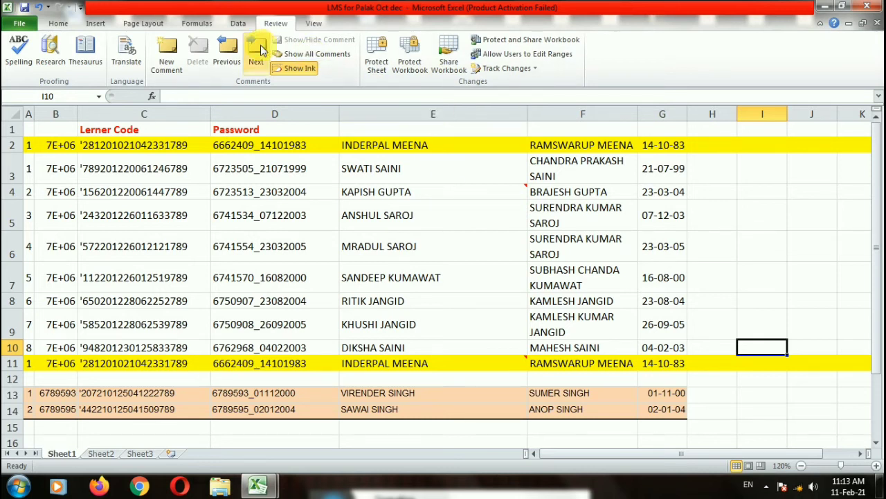
- AutoFit the width of column D, and look through Sheet2 and Sheet3 before returning to Sheet1
{"action": "double_click", "coordinate": [339, 114]}
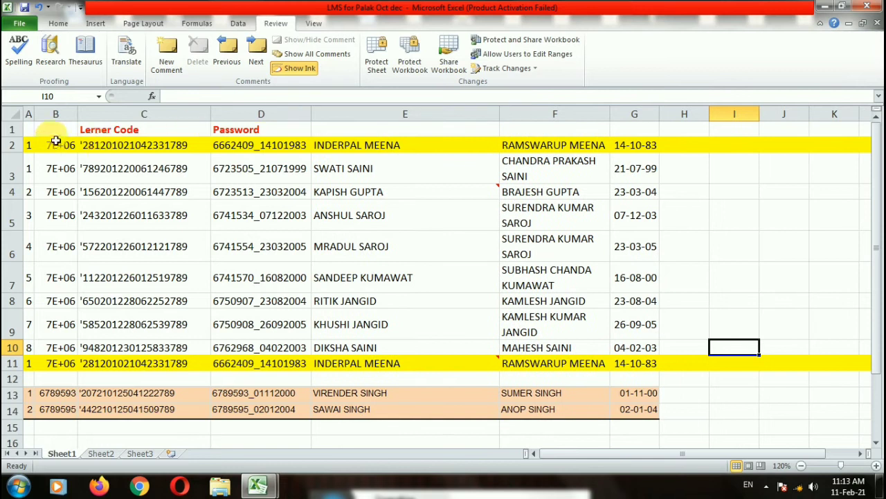
{"action": "left_click_drag", "start_coordinate": [29, 130], "coordinate": [553, 380]}
{"action": "left_click", "coordinate": [788, 365]}
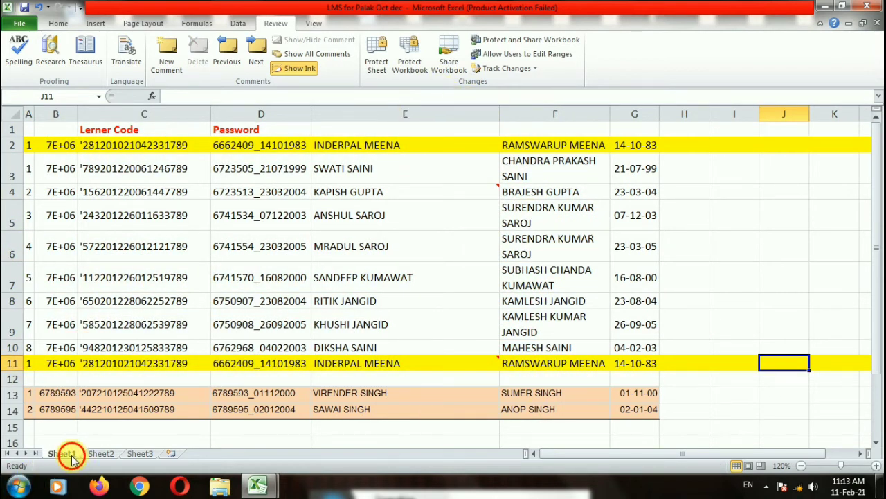
{"action": "left_click", "coordinate": [100, 453]}
{"action": "left_click", "coordinate": [138, 454]}
{"action": "left_click", "coordinate": [59, 453]}
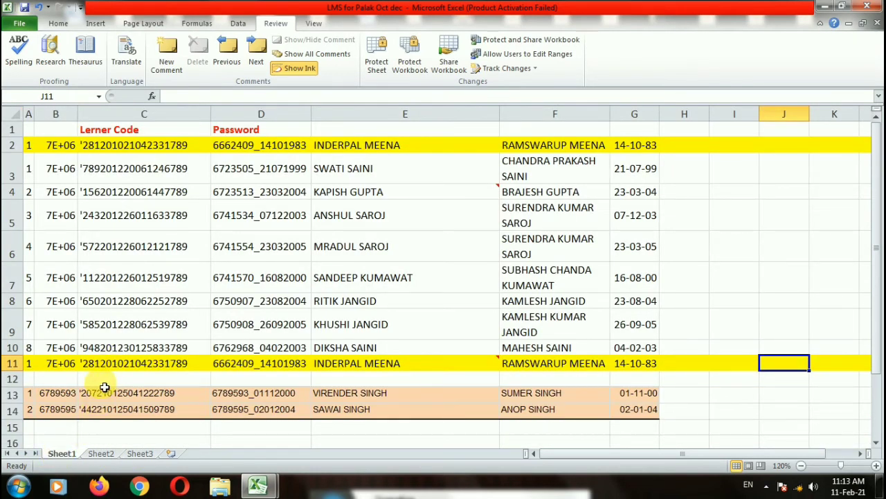
- Insert a new worksheet after Sheet3 and give its tab a dark aqua theme color
{"action": "left_click", "coordinate": [171, 454]}
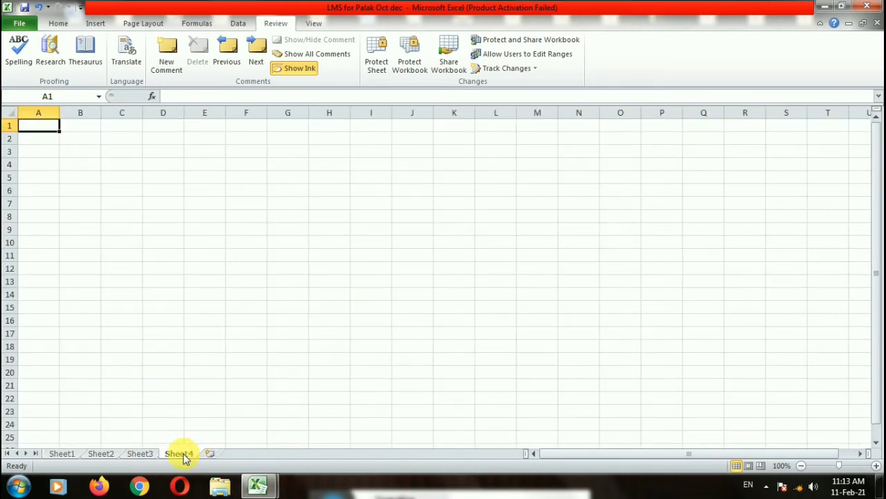
{"action": "right_click", "coordinate": [182, 454]}
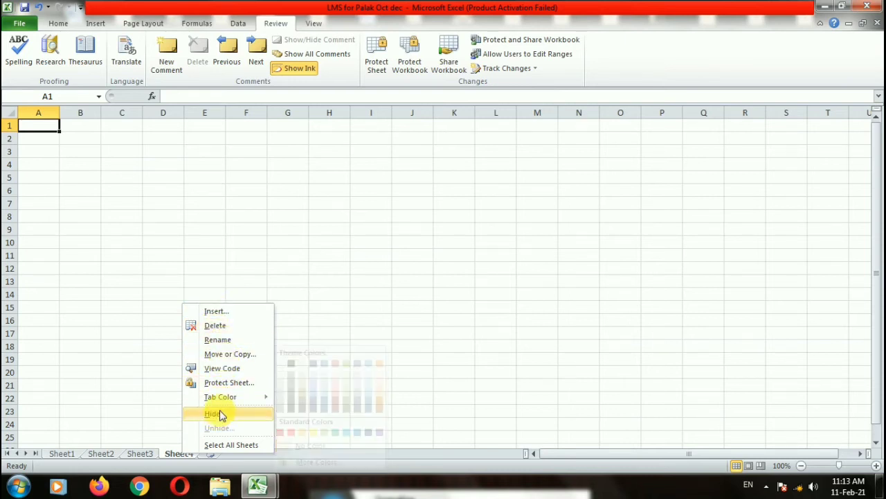
{"action": "mouse_move", "coordinate": [262, 398]}
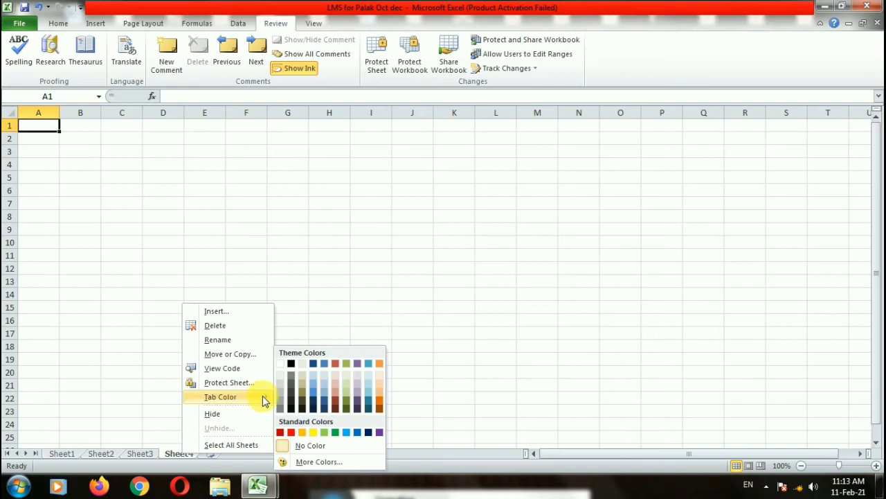
{"action": "left_click", "coordinate": [368, 407]}
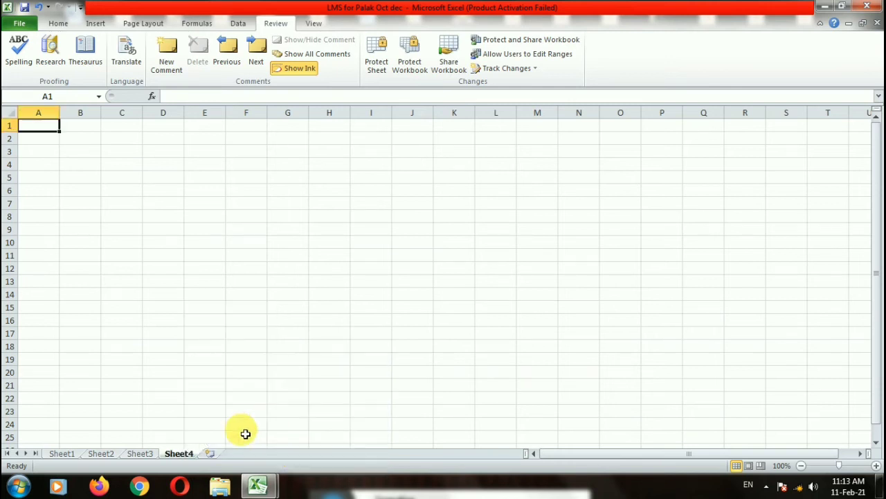
- From Sheet1, protect the workbook's structure and windows with a password, re-entering the password for confirmation
{"action": "left_click", "coordinate": [76, 455]}
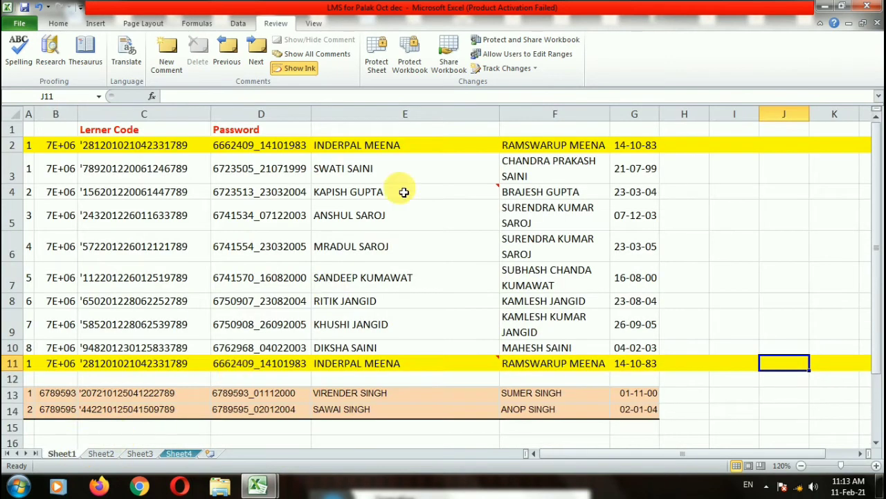
{"action": "left_click", "coordinate": [409, 67]}
{"action": "left_click", "coordinate": [432, 238]}
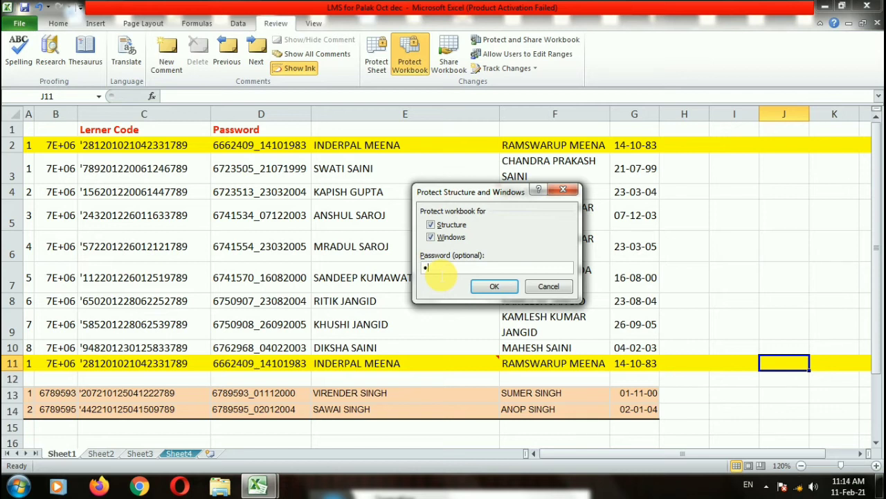
{"action": "left_click", "coordinate": [485, 288]}
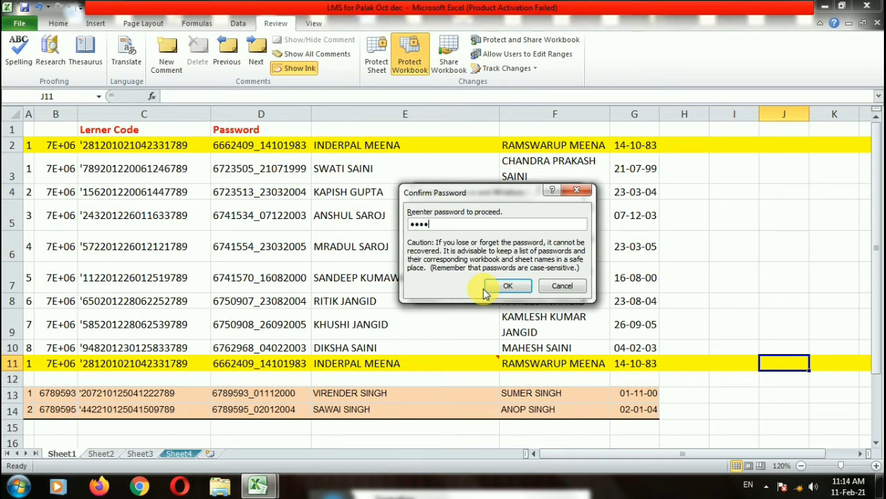
{"action": "left_click", "coordinate": [506, 286]}
- Test the workbook protection by trying to insert another worksheet and checking the sheet options available for Sheet4
{"action": "left_click", "coordinate": [741, 331]}
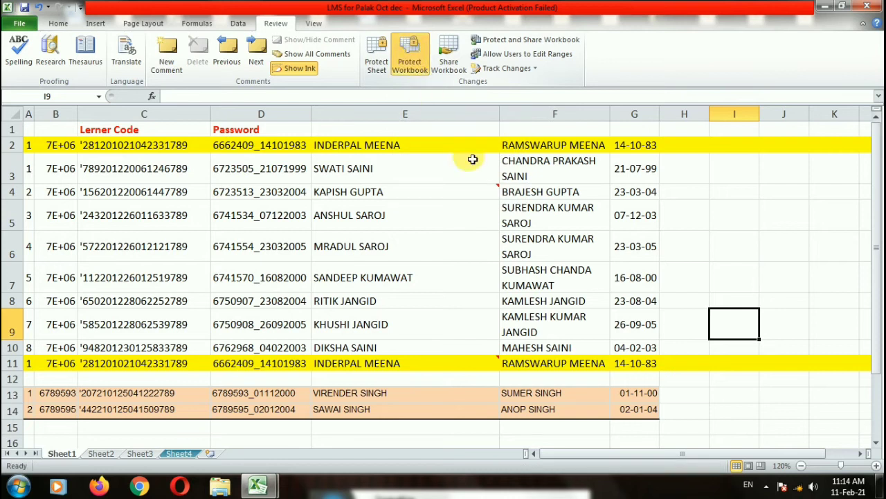
{"action": "left_click", "coordinate": [803, 241]}
{"action": "left_click", "coordinate": [634, 302]}
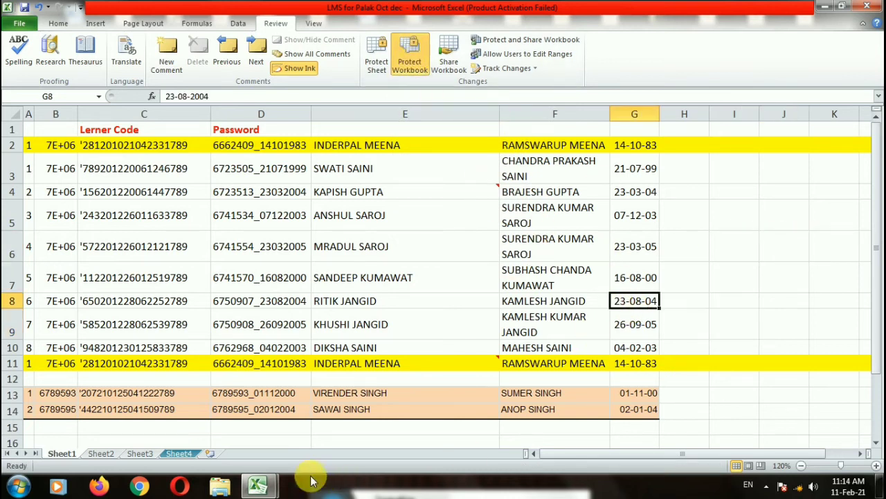
{"action": "left_click", "coordinate": [212, 455]}
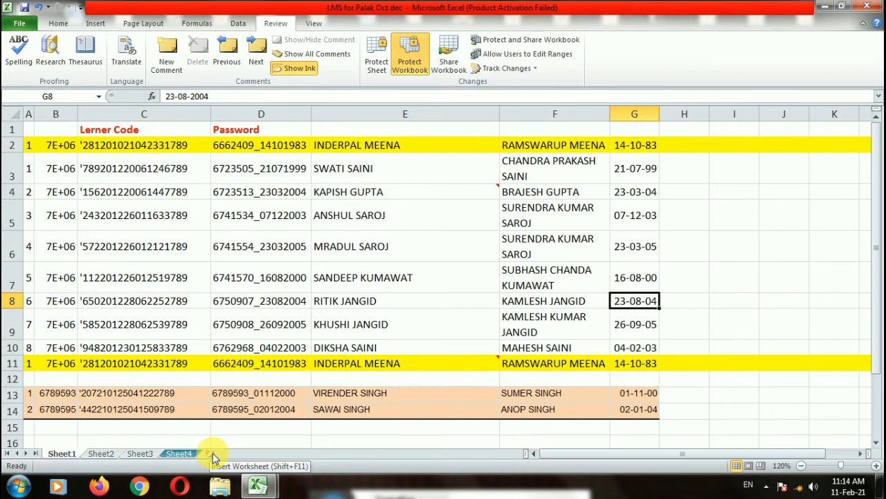
{"action": "right_click", "coordinate": [181, 454]}
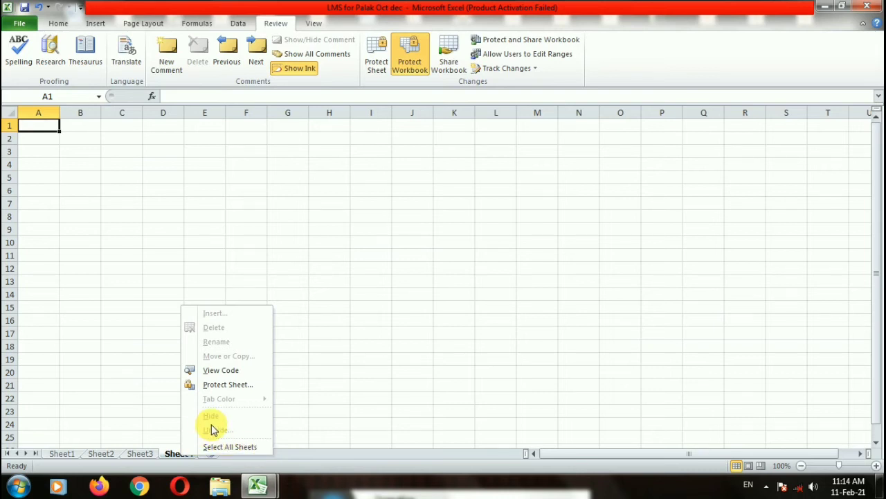
- Enter the workbook password to remove the workbook protection, and delete Sheet4
{"action": "left_click", "coordinate": [414, 63]}
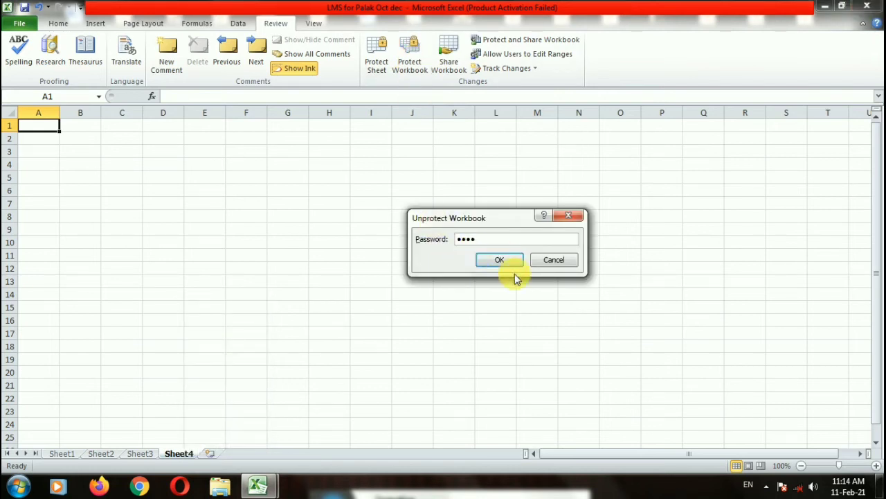
{"action": "left_click", "coordinate": [506, 266]}
{"action": "right_click", "coordinate": [180, 460]}
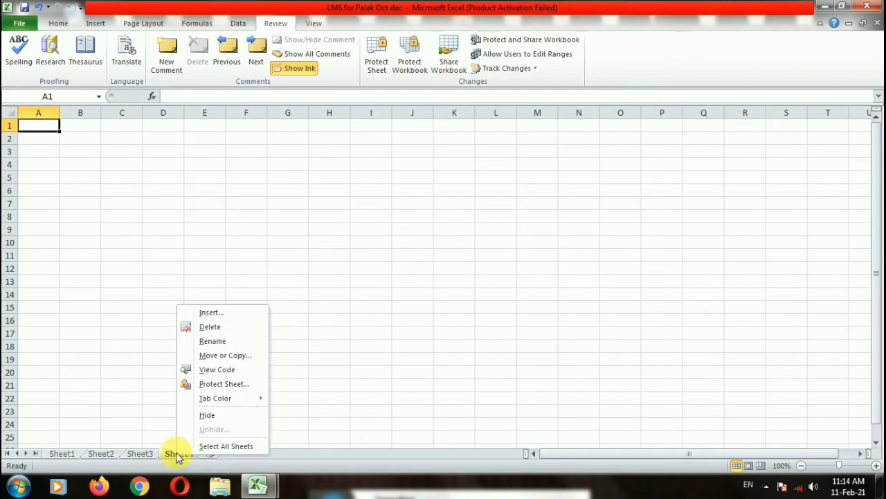
{"action": "left_click", "coordinate": [207, 325]}
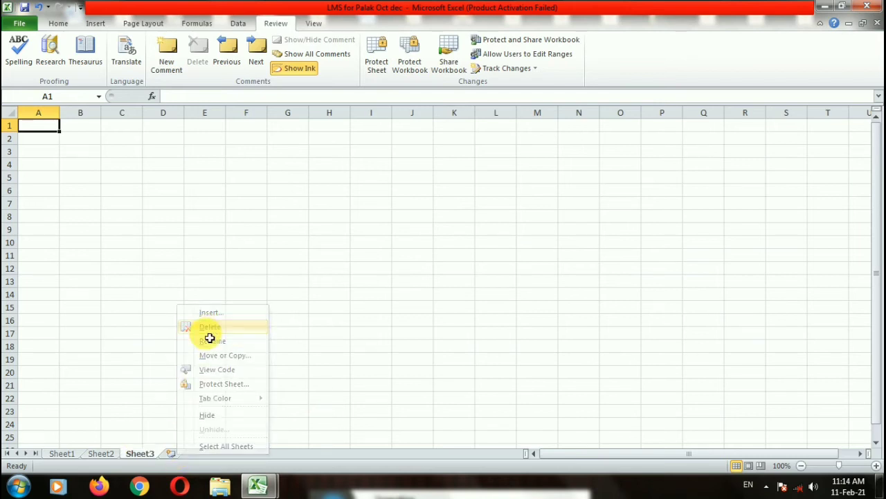
- Give the Sheet2 tab a red color and return to Sheet1
{"action": "right_click", "coordinate": [100, 454]}
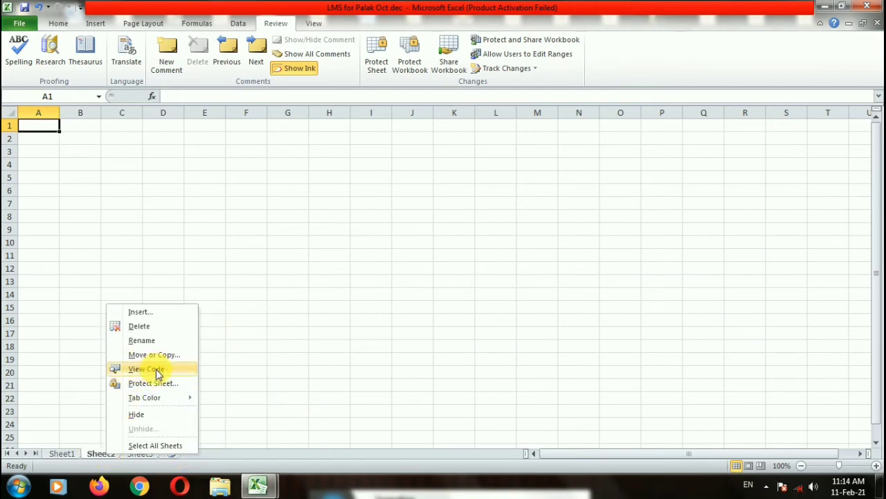
{"action": "mouse_move", "coordinate": [157, 401]}
{"action": "left_click", "coordinate": [216, 432]}
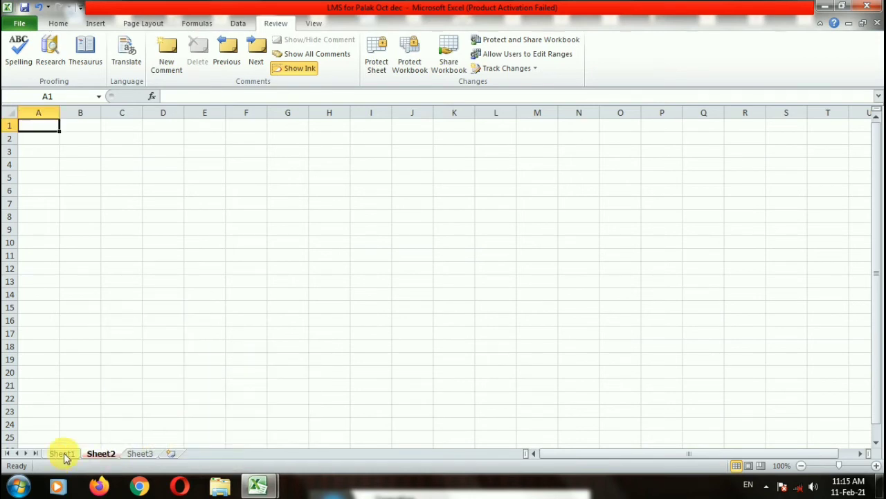
{"action": "left_click", "coordinate": [64, 455]}
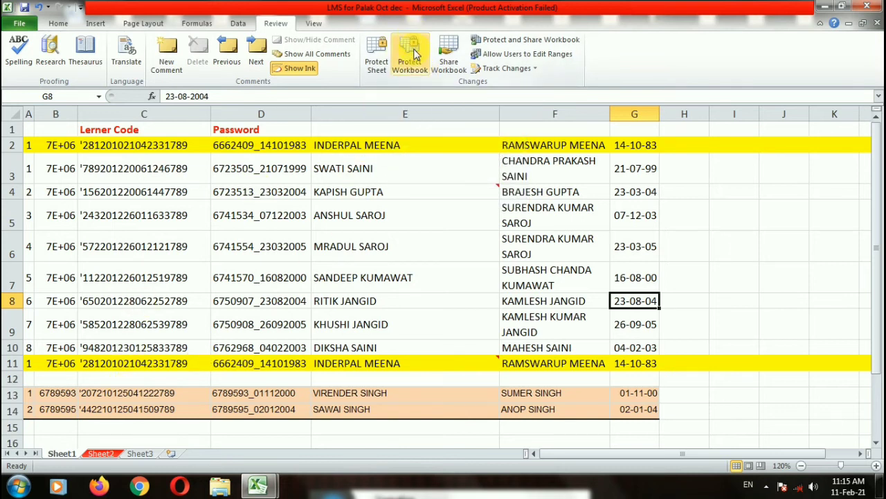
- Insert a new worksheet after Sheet3 and dismiss the MANTRA MFS100 AVDM error notification
{"action": "left_click", "coordinate": [140, 453]}
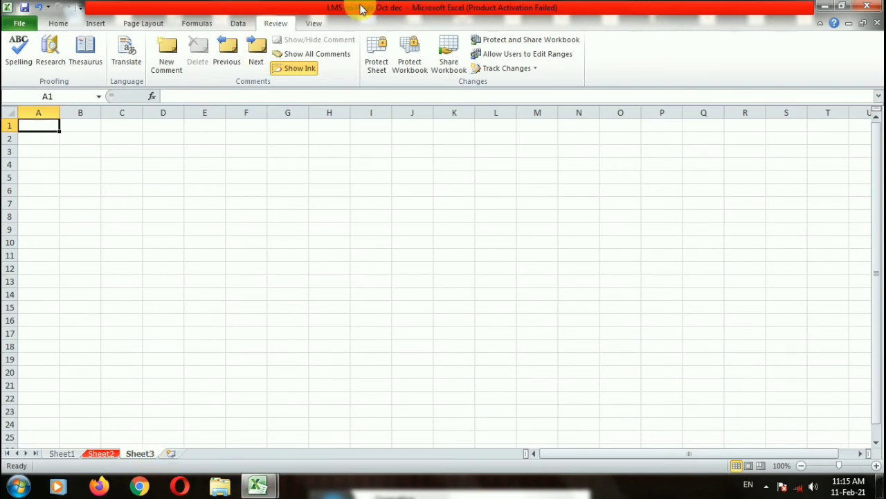
{"action": "left_click", "coordinate": [170, 453]}
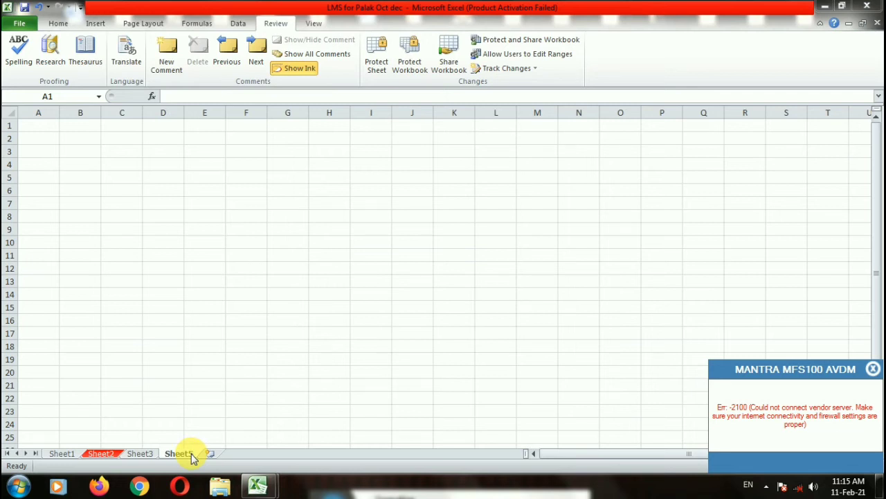
{"action": "left_click", "coordinate": [873, 370]}
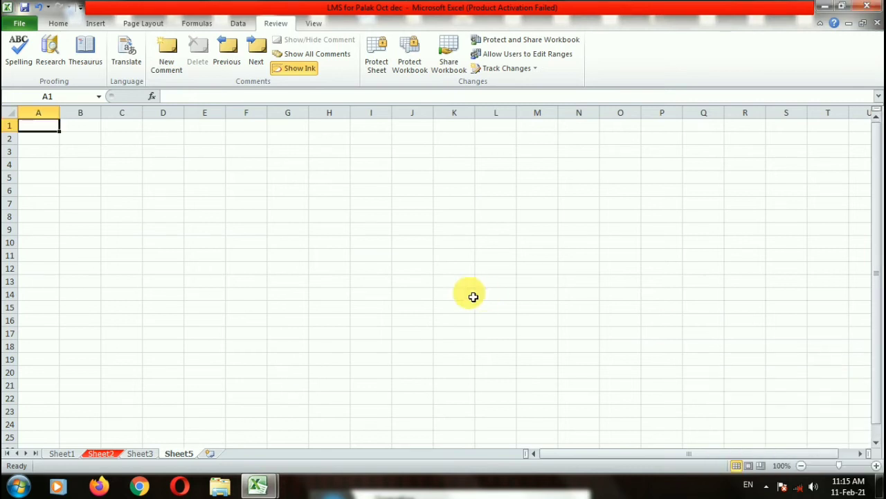
{"action": "left_click", "coordinate": [459, 293]}
- From Sheet1, share the workbook by allowing changes by more than one user at the same time, and let it be saved
{"action": "left_click", "coordinate": [61, 454]}
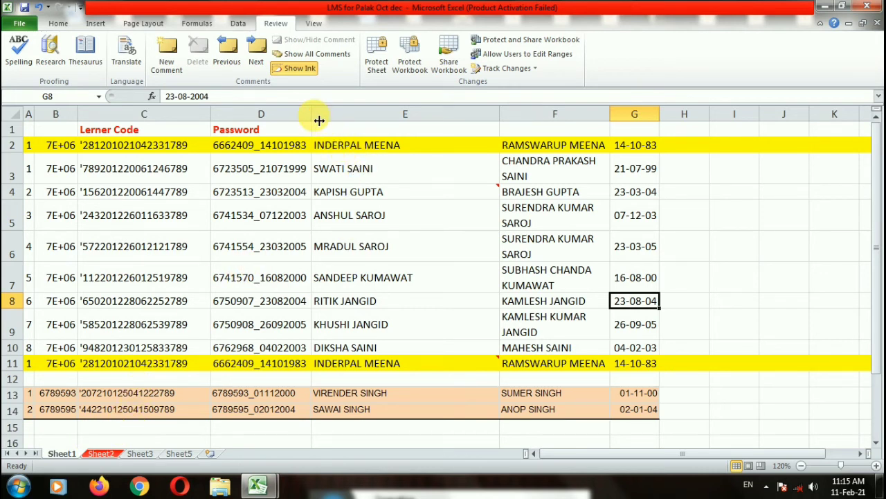
{"action": "left_click", "coordinate": [145, 453]}
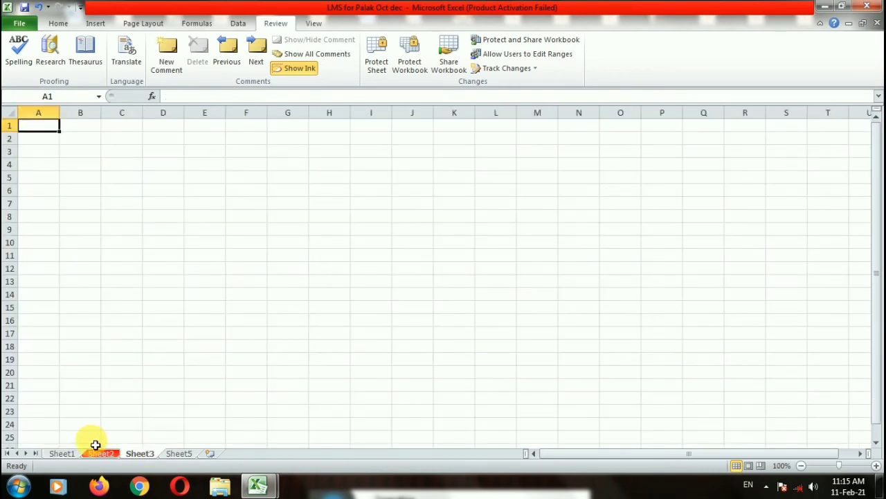
{"action": "left_click", "coordinate": [68, 454]}
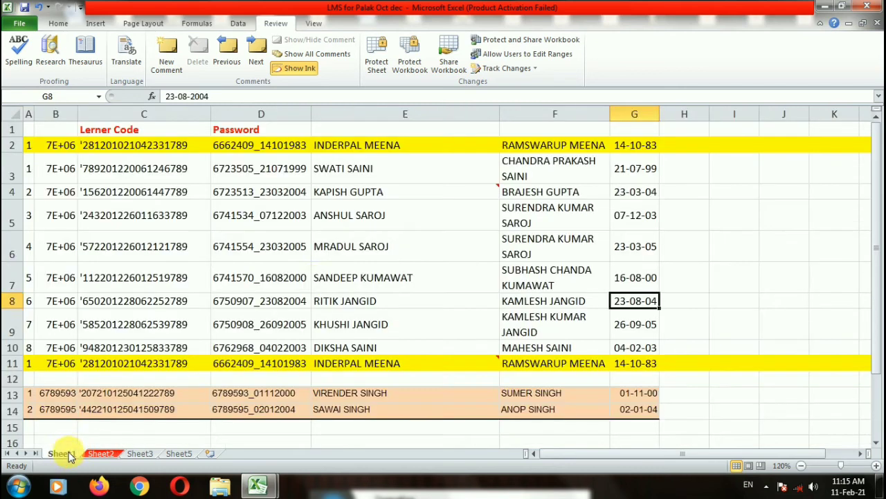
{"action": "left_click", "coordinate": [448, 61]}
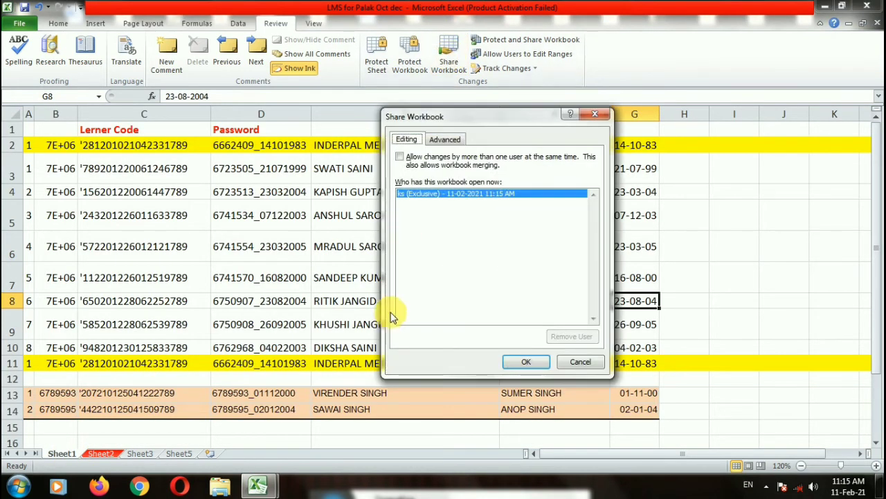
{"action": "left_click", "coordinate": [435, 140]}
{"action": "left_click", "coordinate": [407, 140]}
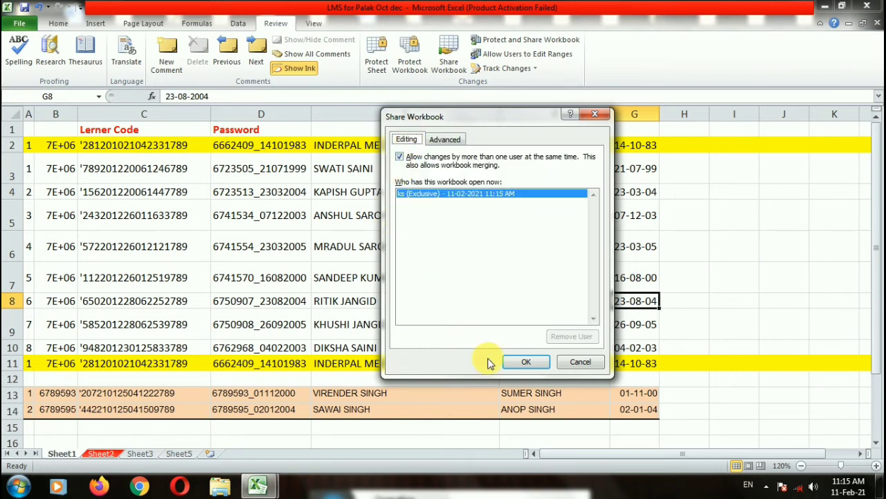
{"action": "left_click", "coordinate": [526, 362]}
{"action": "left_click", "coordinate": [420, 274]}
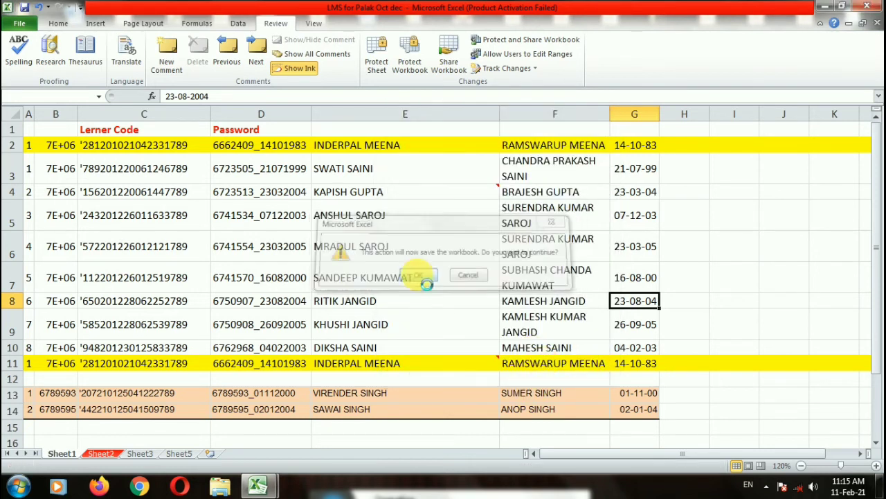
{"action": "left_click", "coordinate": [722, 324]}
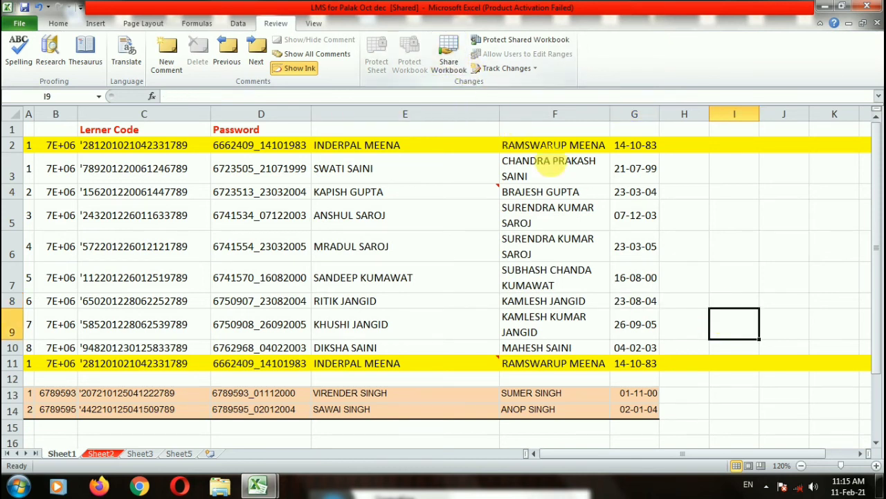
- Protect the shared workbook for sharing with track changes
{"action": "left_click", "coordinate": [530, 45]}
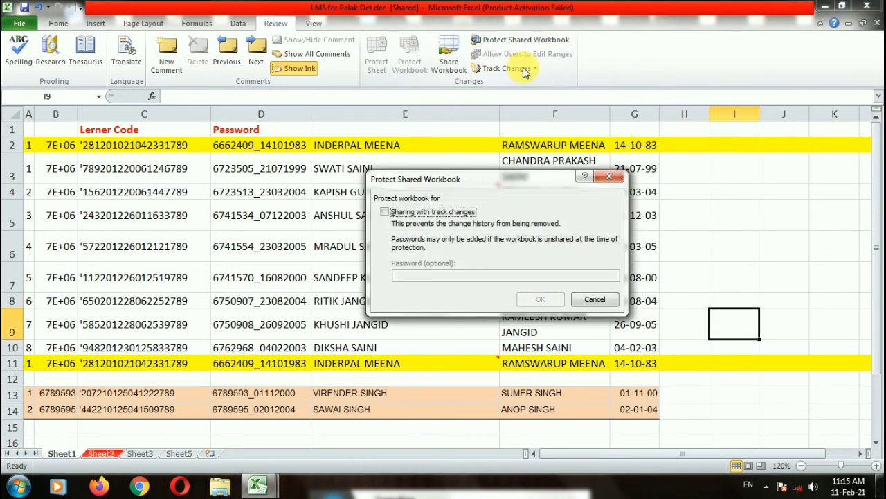
{"action": "left_click", "coordinate": [385, 211]}
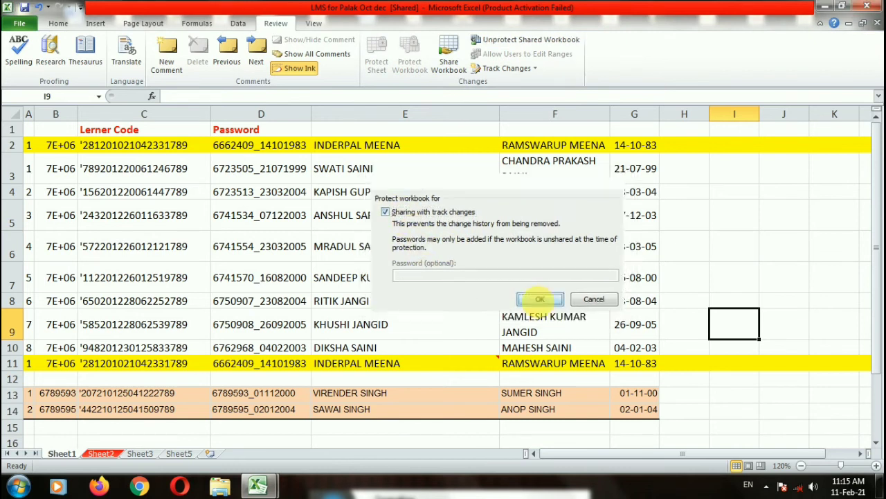
{"action": "left_click", "coordinate": [538, 299]}
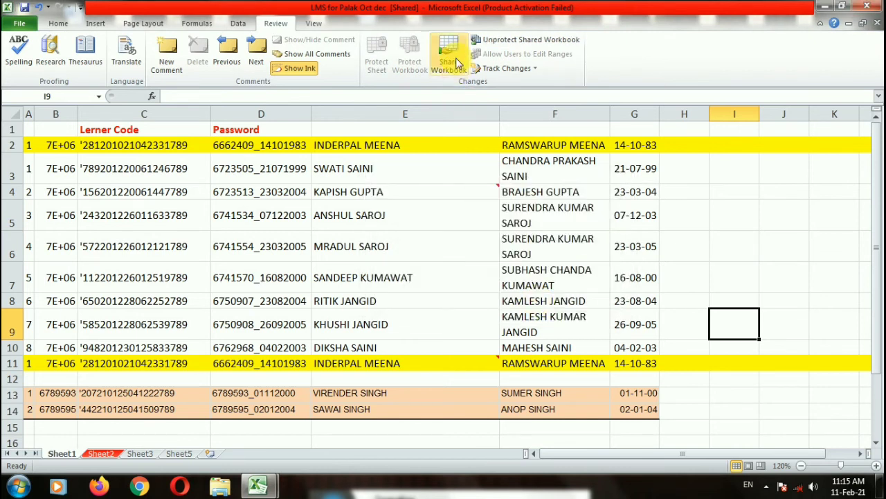
- Highlight changes since the last save by everyone in range A1:G14, on screen and listed on a new sheet
{"action": "left_click", "coordinate": [508, 69]}
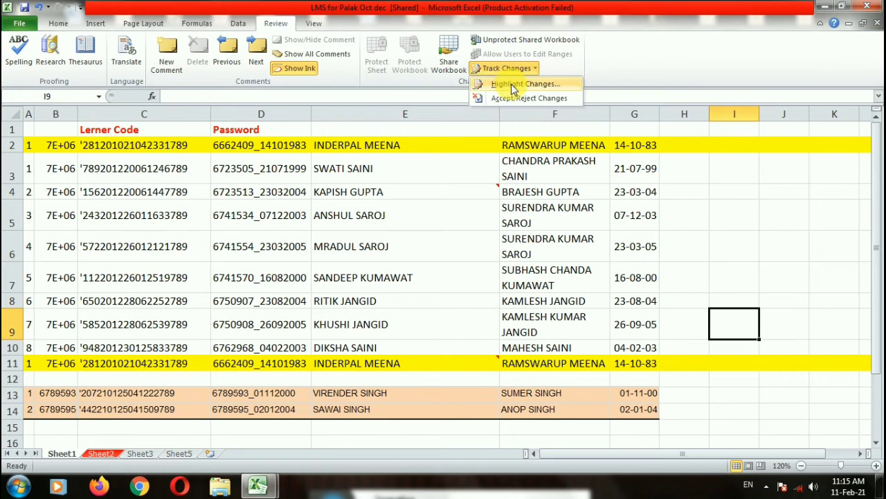
{"action": "left_click", "coordinate": [520, 86]}
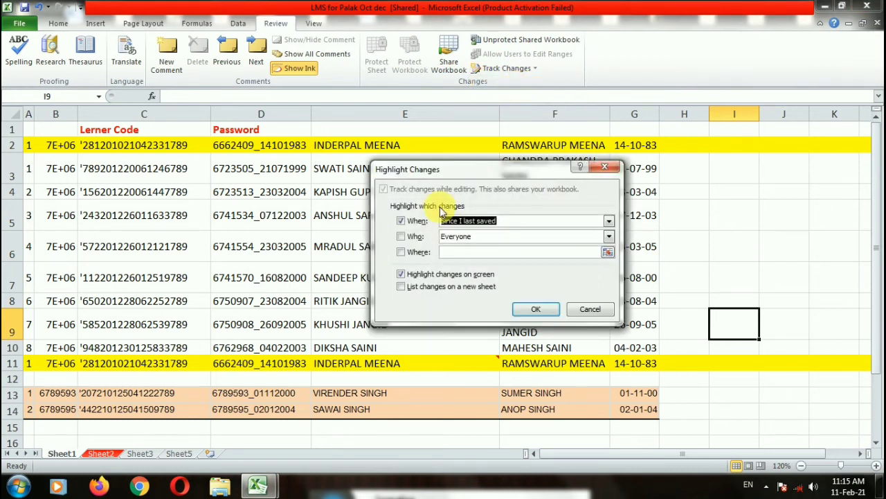
{"action": "left_click", "coordinate": [401, 236]}
{"action": "left_click", "coordinate": [402, 252]}
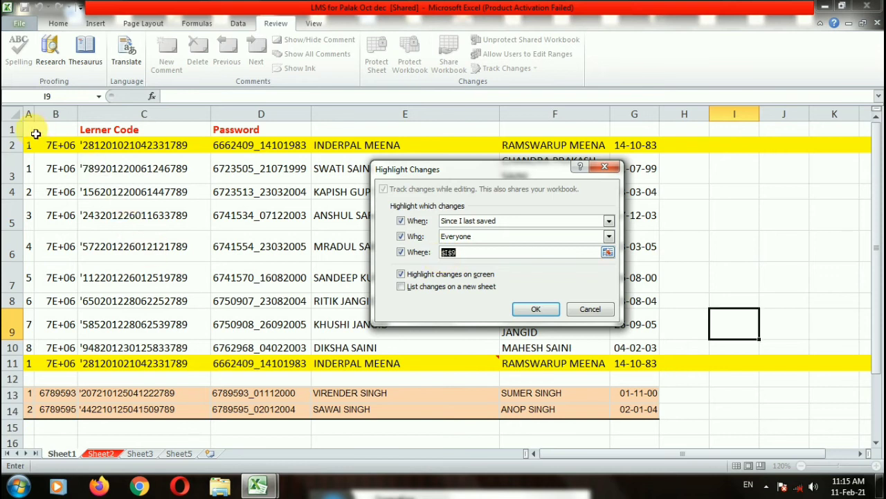
{"action": "left_click_drag", "start_coordinate": [32, 133], "coordinate": [639, 410]}
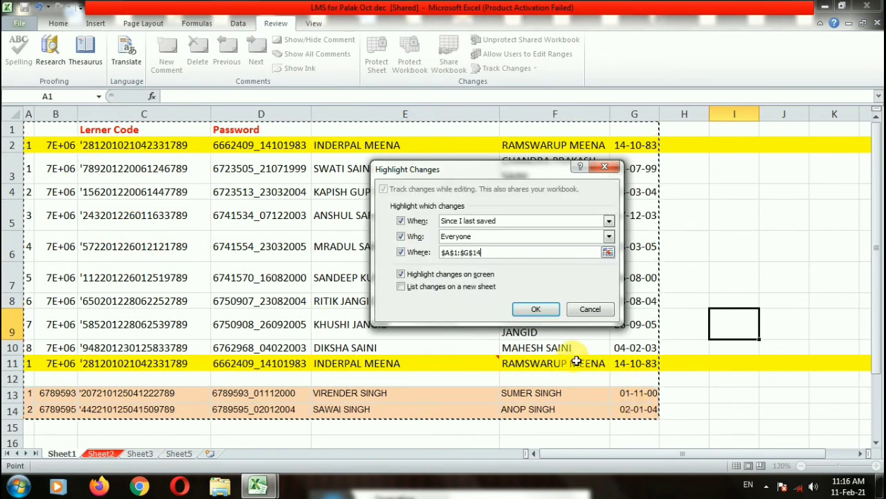
{"action": "left_click", "coordinate": [402, 287]}
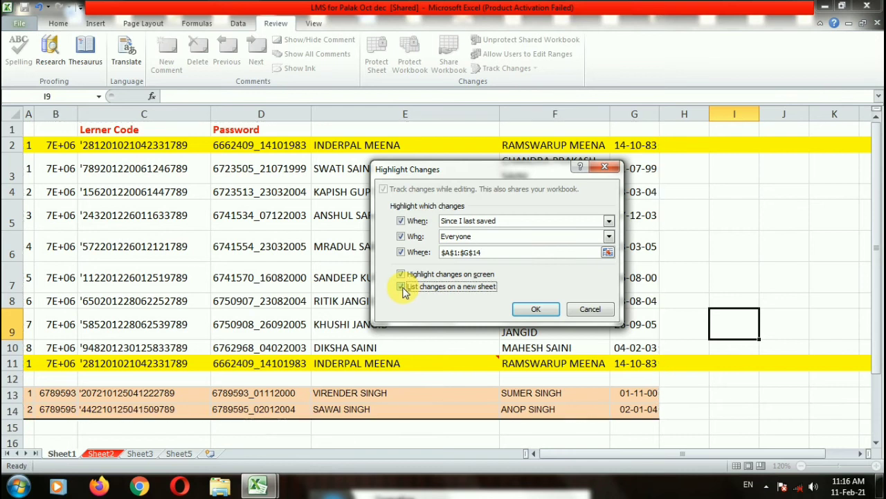
{"action": "left_click", "coordinate": [523, 312]}
{"action": "left_click", "coordinate": [451, 277]}
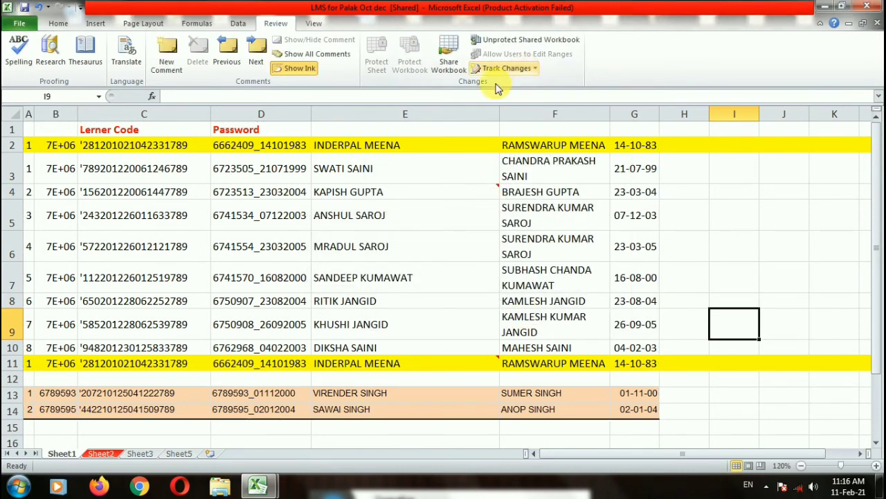
- Append "yess" to the name in cell E6 and view the cell's tracked-change note
{"action": "double_click", "coordinate": [404, 247]}
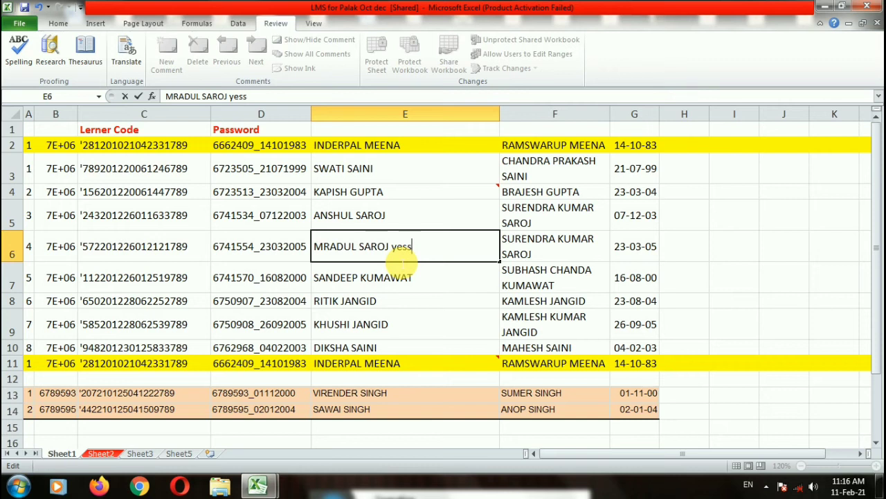
{"action": "type", "text": "yess"}
{"action": "left_click", "coordinate": [695, 304]}
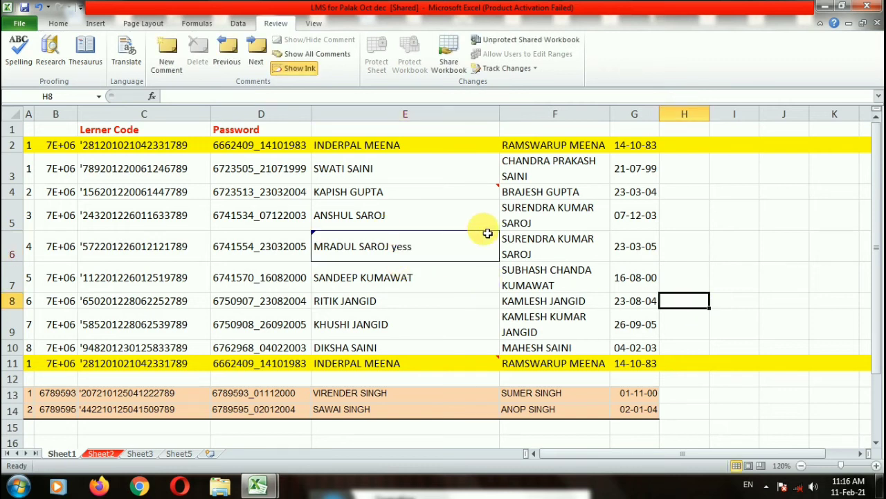
{"action": "mouse_move", "coordinate": [492, 238]}
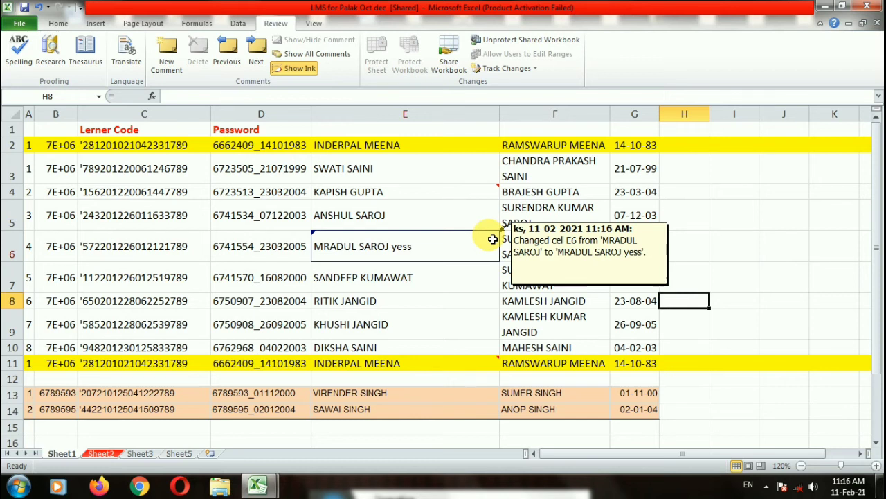
- Make the learner code in cell C5 bold and check the cell's tracked-change note
{"action": "left_click", "coordinate": [184, 222]}
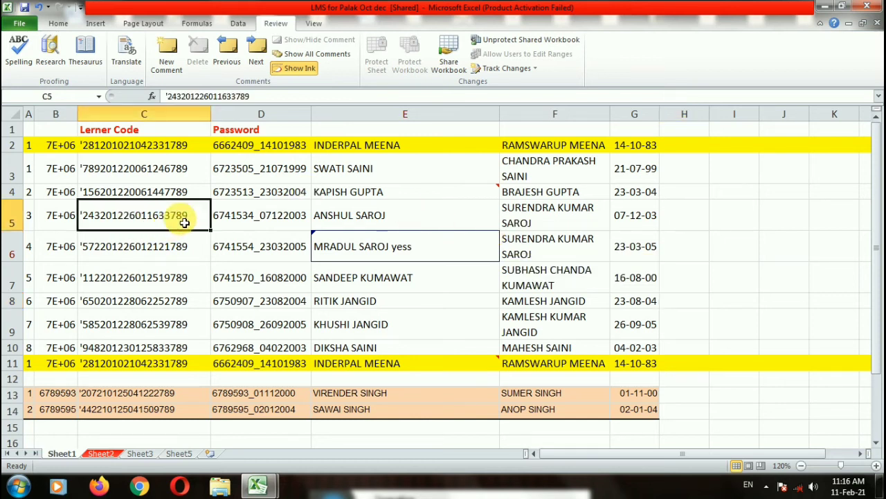
{"action": "double_click", "coordinate": [185, 222]}
{"action": "left_click_drag", "start_coordinate": [189, 216], "coordinate": [81, 216]}
{"action": "left_click", "coordinate": [58, 23]}
{"action": "left_click", "coordinate": [109, 63]}
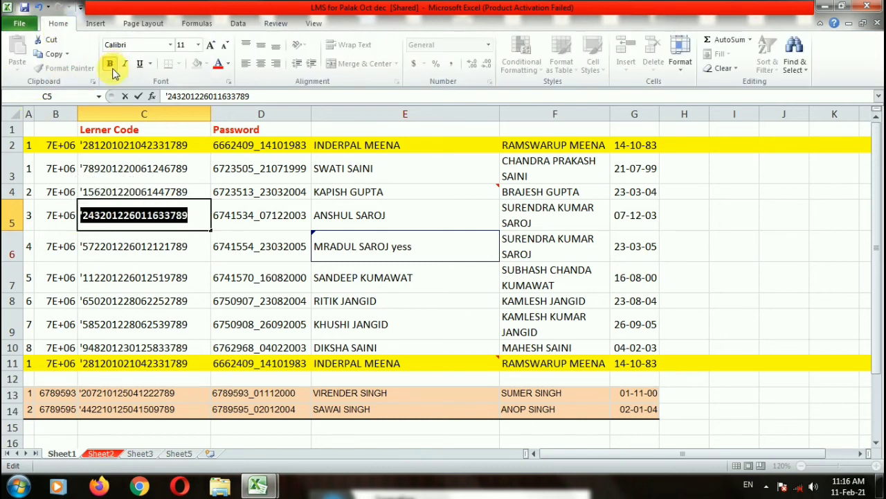
{"action": "left_click", "coordinate": [207, 247]}
{"action": "left_click", "coordinate": [315, 379]}
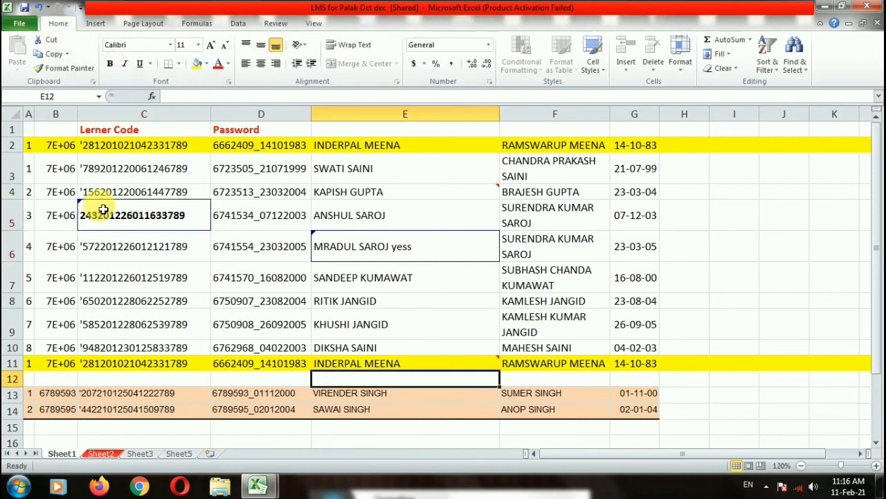
{"action": "mouse_move", "coordinate": [200, 214]}
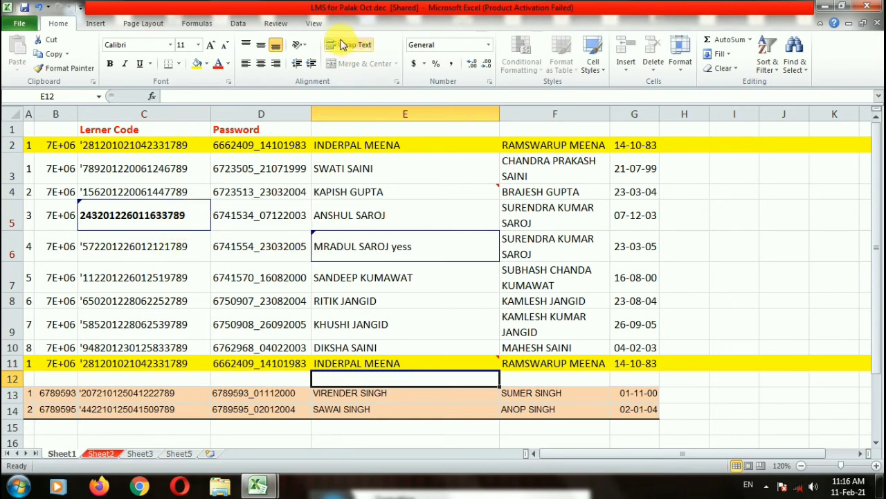
- Try to list the tracked changes for Sheet1's range A1:G14 on a new sheet
{"action": "left_click", "coordinate": [274, 24]}
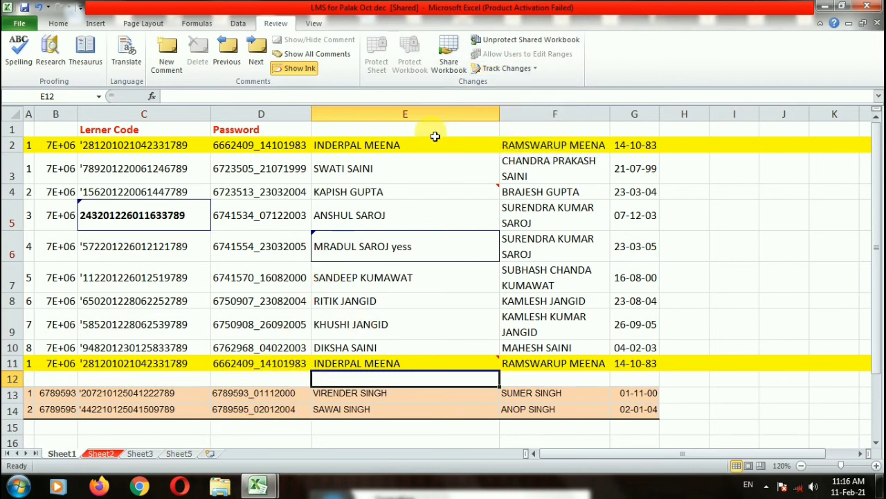
{"action": "left_click", "coordinate": [513, 68]}
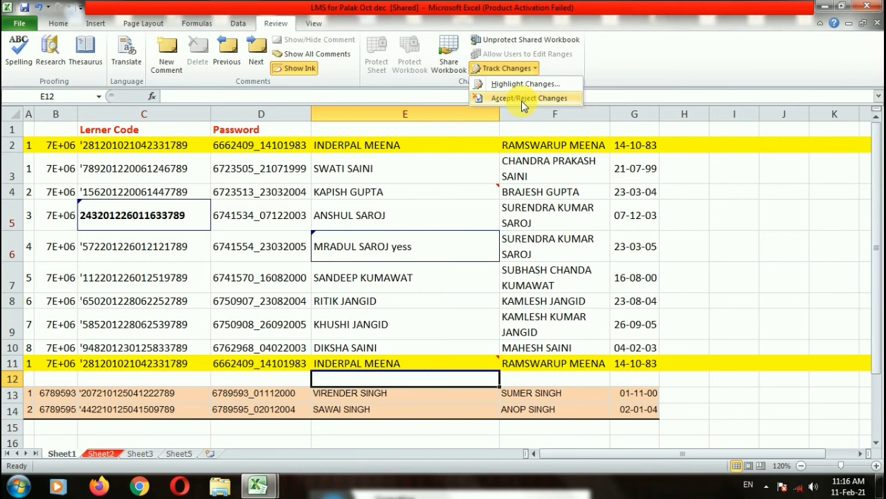
{"action": "left_click", "coordinate": [524, 84]}
{"action": "left_click", "coordinate": [403, 287]}
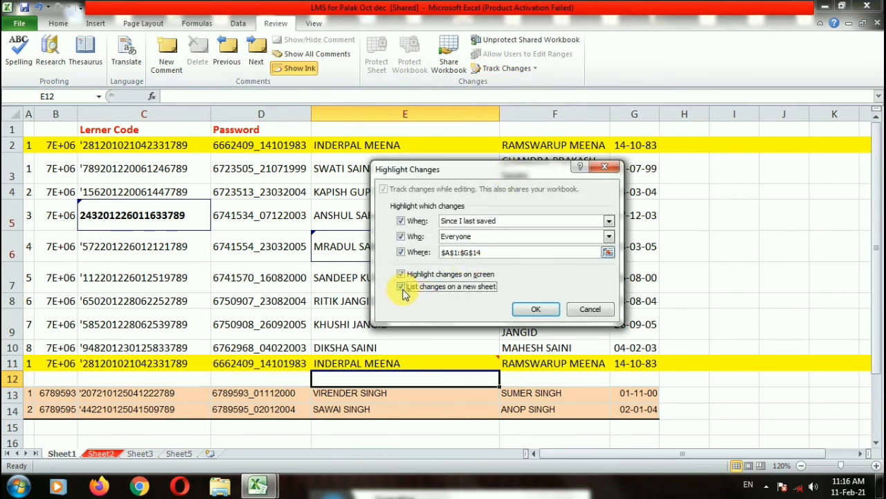
{"action": "left_click", "coordinate": [536, 309]}
{"action": "left_click", "coordinate": [427, 275]}
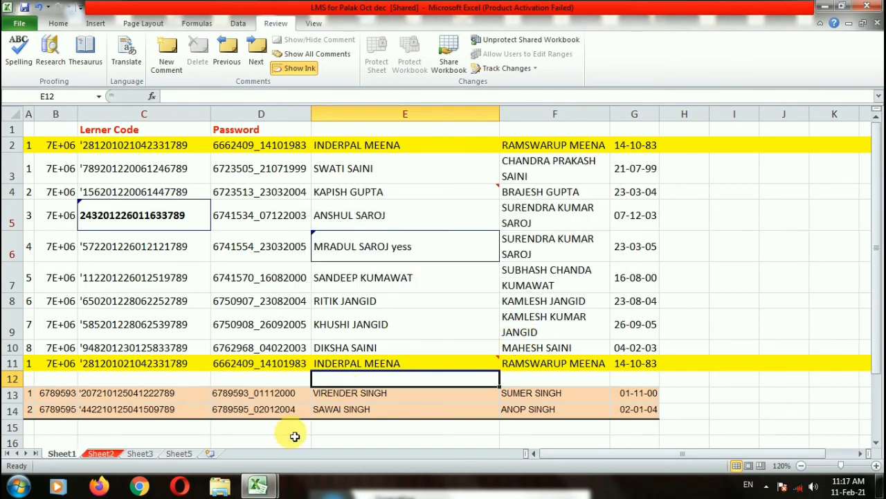
- From Sheet3, try to list everyone's changes since the last save in Sheet1's range A1:G14 on a new sheet
{"action": "left_click", "coordinate": [139, 453]}
{"action": "left_click", "coordinate": [506, 67]}
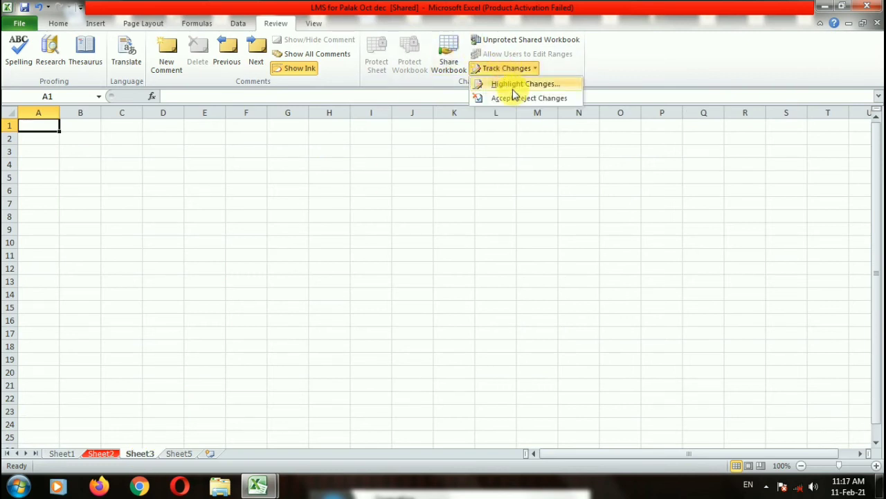
{"action": "left_click", "coordinate": [505, 83]}
{"action": "left_click", "coordinate": [402, 286]}
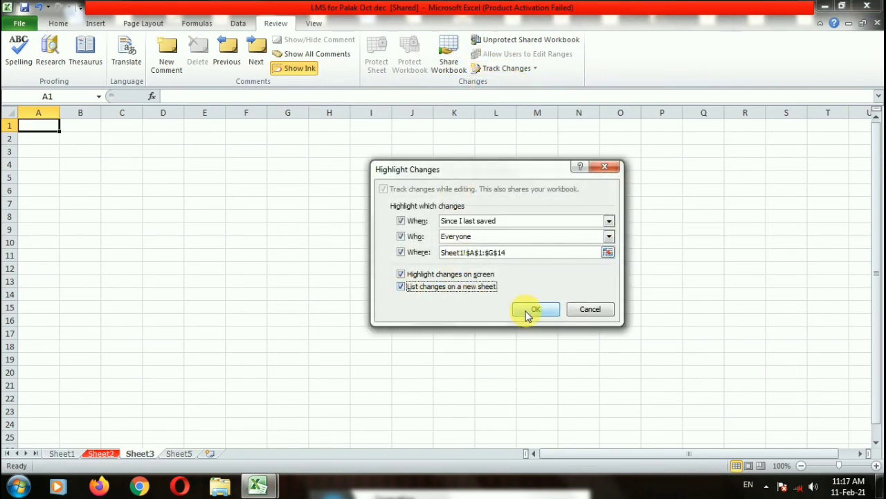
{"action": "left_click", "coordinate": [529, 310]}
{"action": "left_click", "coordinate": [443, 275]}
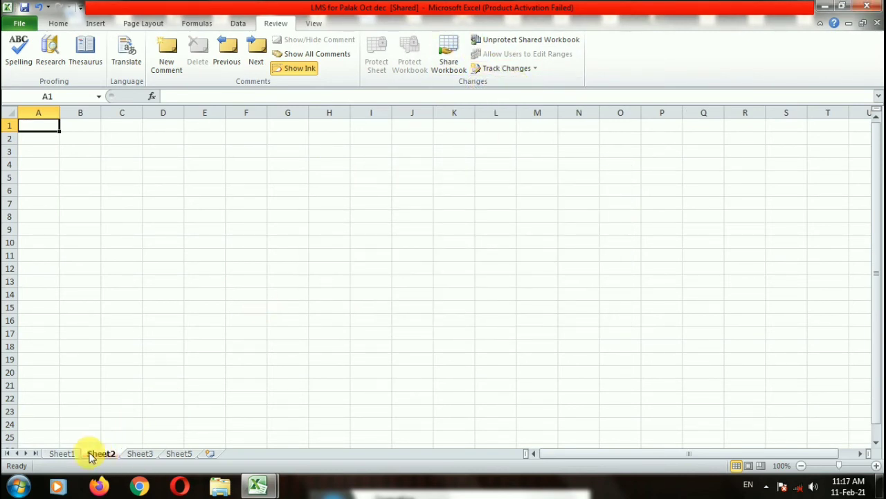
{"action": "left_click", "coordinate": [101, 453]}
- Save the workbook and start an accept-or-reject review of everyone's not yet reviewed changes in Sheet1's range A1:G14
{"action": "left_click", "coordinate": [506, 67]}
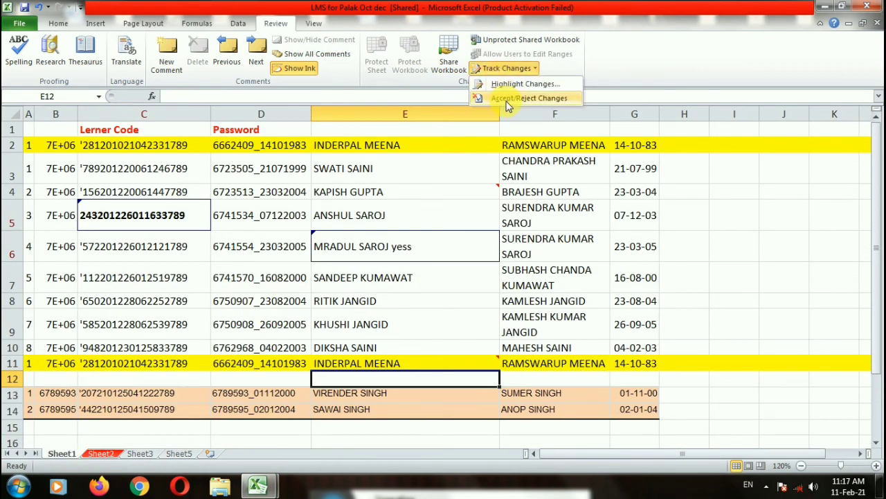
{"action": "left_click", "coordinate": [508, 100]}
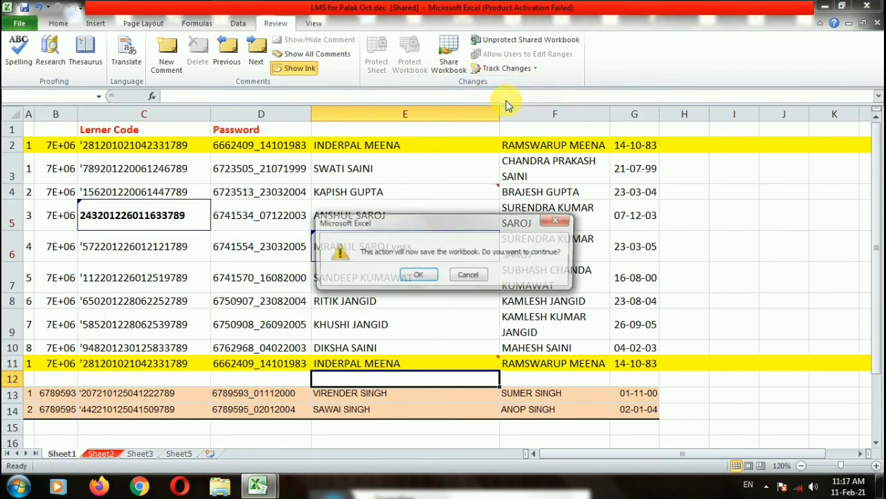
{"action": "left_click", "coordinate": [426, 276]}
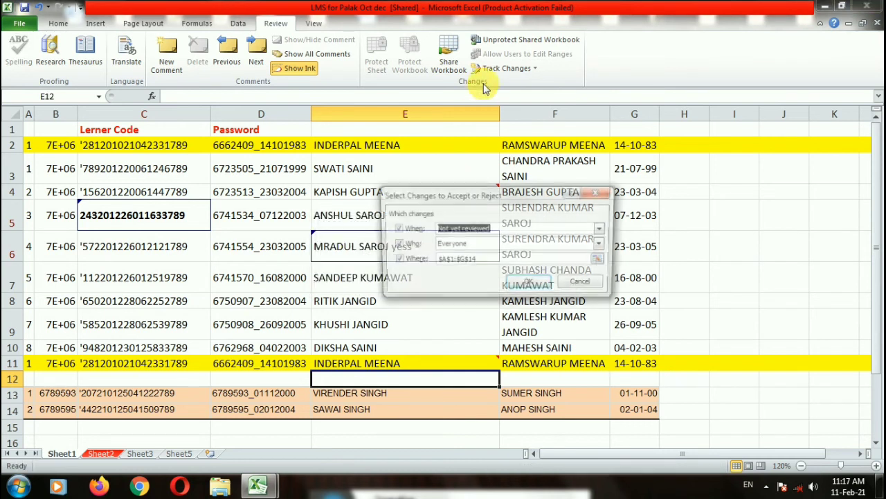
{"action": "left_click", "coordinate": [526, 284]}
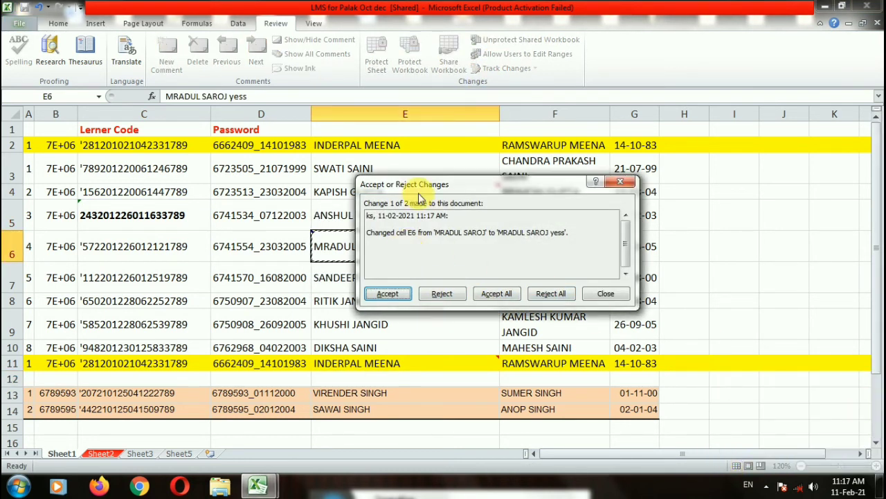
- Reject the tracked changes to cells E6 and C5
{"action": "left_click_drag", "start_coordinate": [424, 185], "coordinate": [619, 204]}
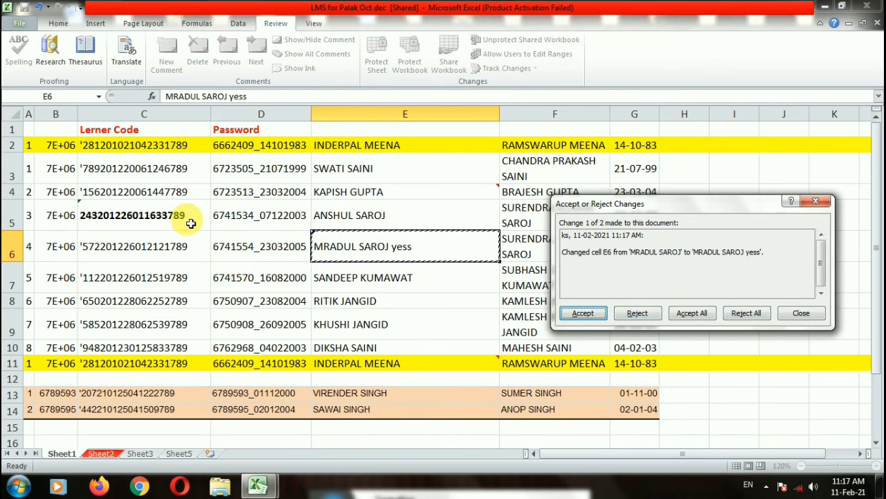
{"action": "left_click", "coordinate": [633, 312]}
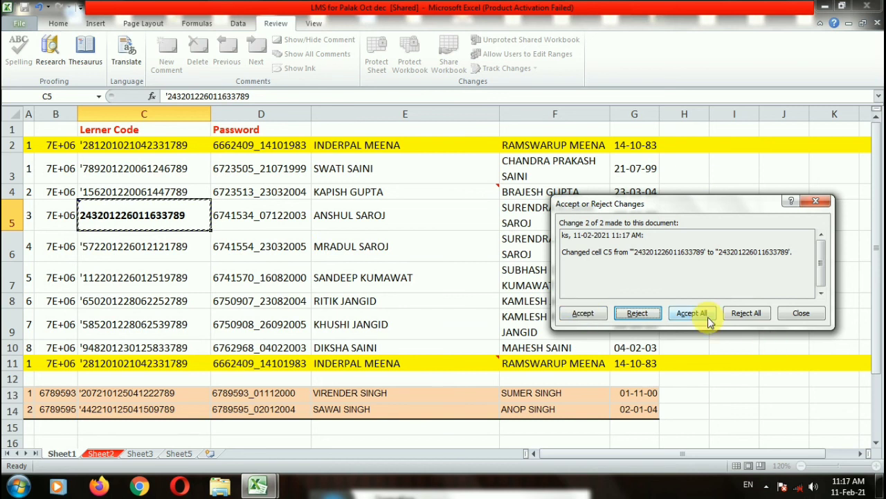
{"action": "left_click", "coordinate": [657, 313]}
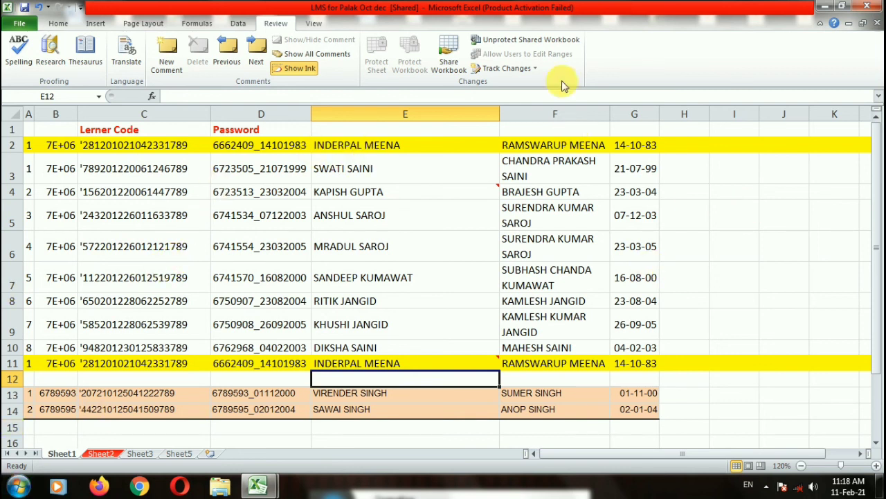
- Try to highlight on screen everyone's changes since the last save in range A1:G14
{"action": "left_click", "coordinate": [519, 68]}
{"action": "left_click", "coordinate": [509, 81]}
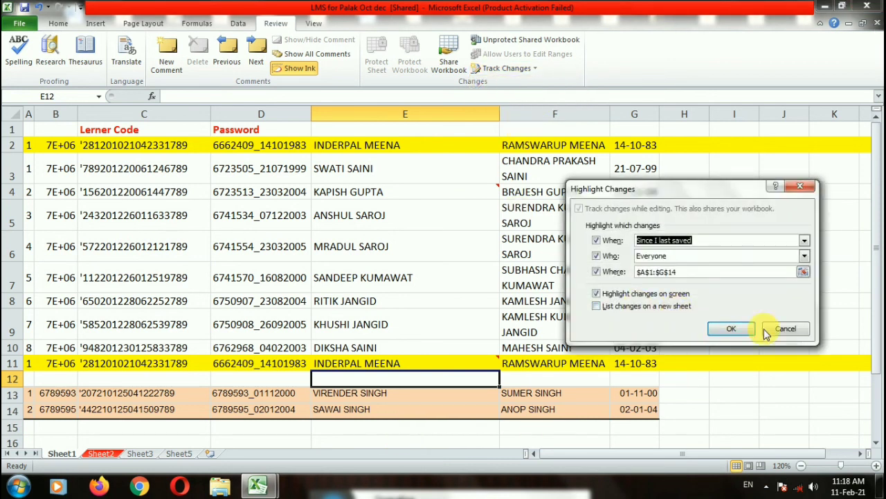
{"action": "left_click", "coordinate": [734, 332]}
{"action": "left_click", "coordinate": [444, 277]}
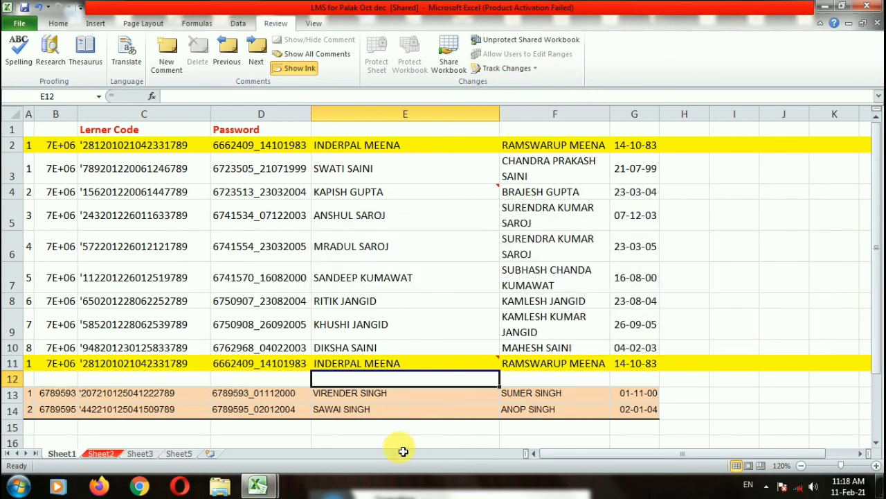
{"action": "left_click", "coordinate": [400, 443]}
{"action": "left_click", "coordinate": [509, 68]}
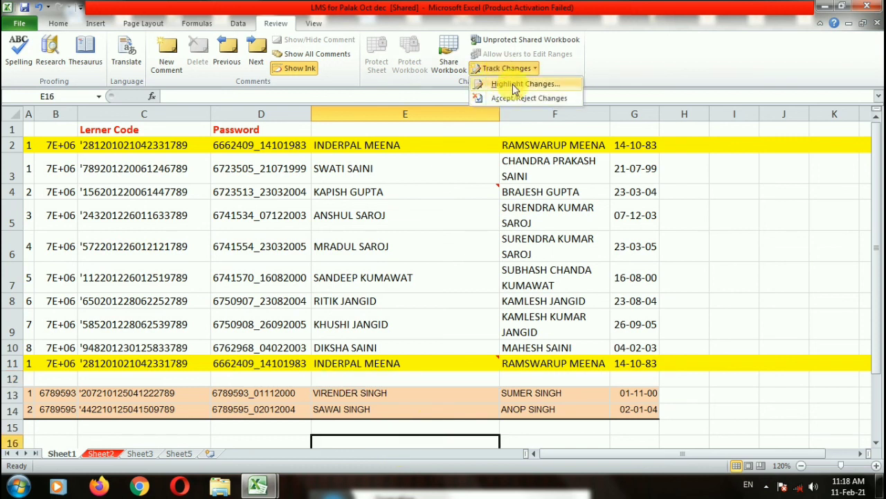
{"action": "left_click", "coordinate": [514, 84]}
{"action": "left_click", "coordinate": [739, 331]}
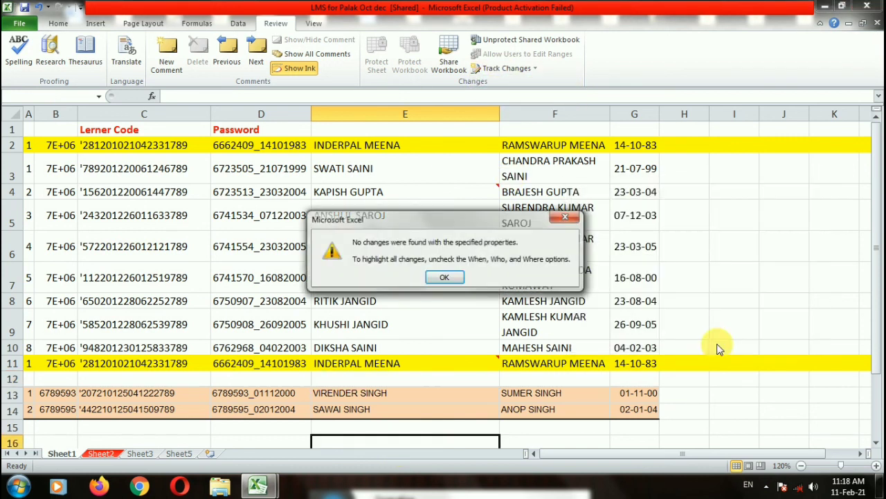
{"action": "left_click", "coordinate": [446, 277]}
{"action": "left_click", "coordinate": [756, 306]}
- Try to list the changes in range A1:G14 on a new sheet only, without highlighting them on screen
{"action": "left_click", "coordinate": [509, 68]}
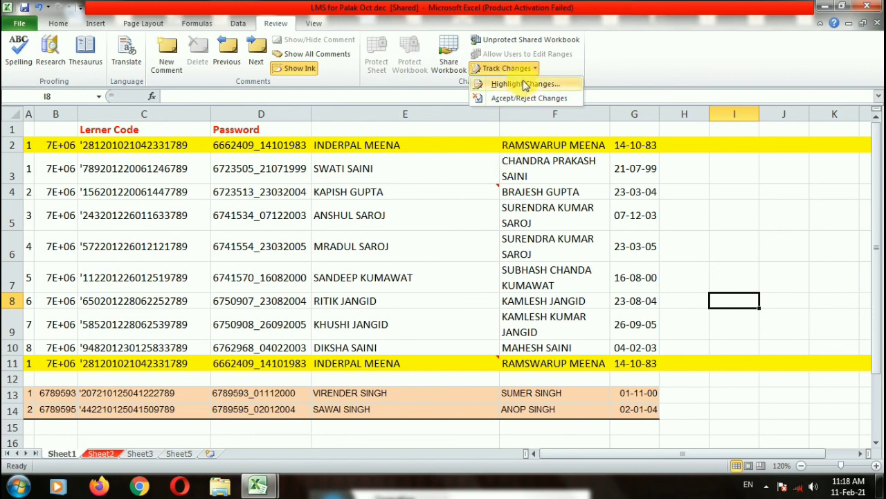
{"action": "left_click", "coordinate": [531, 86]}
{"action": "left_click", "coordinate": [596, 294]}
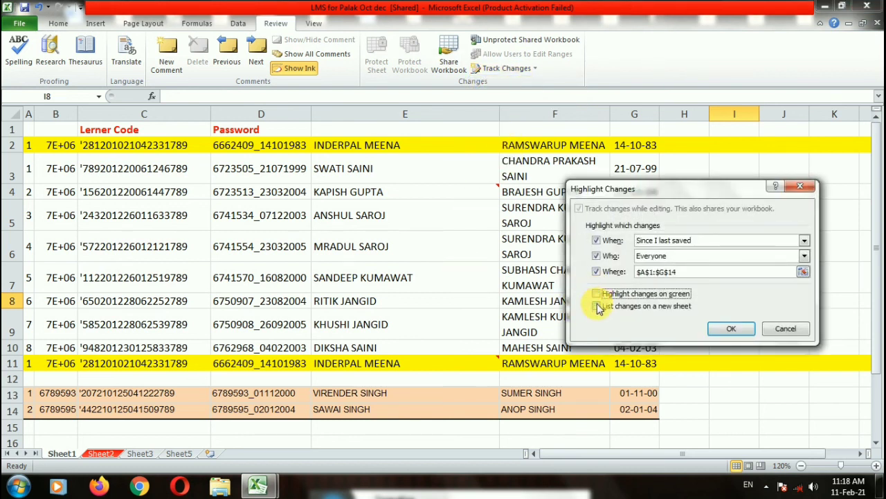
{"action": "left_click", "coordinate": [596, 305]}
{"action": "left_click", "coordinate": [732, 330]}
{"action": "left_click", "coordinate": [445, 277]}
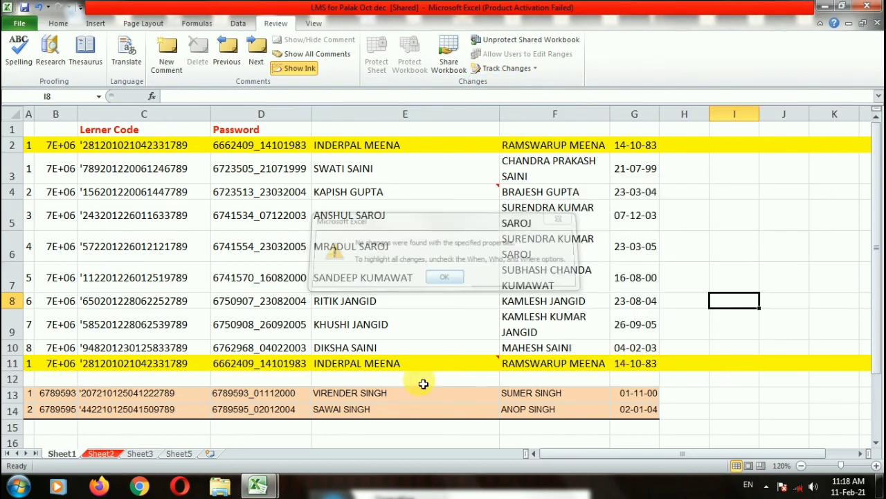
{"action": "left_click", "coordinate": [408, 430]}
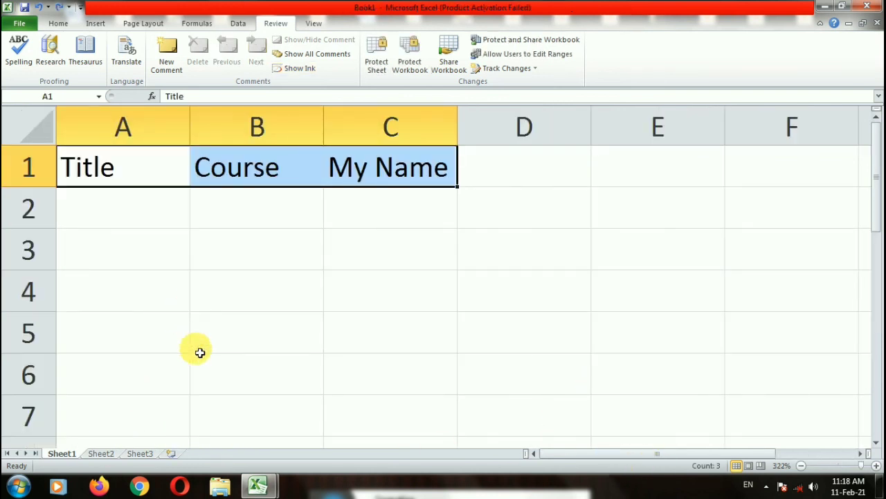
- Check Sheet2 of the Book1 workbook and return to the shared LMS workbook
{"action": "left_click", "coordinate": [110, 454]}
{"action": "mouse_move", "coordinate": [247, 486]}
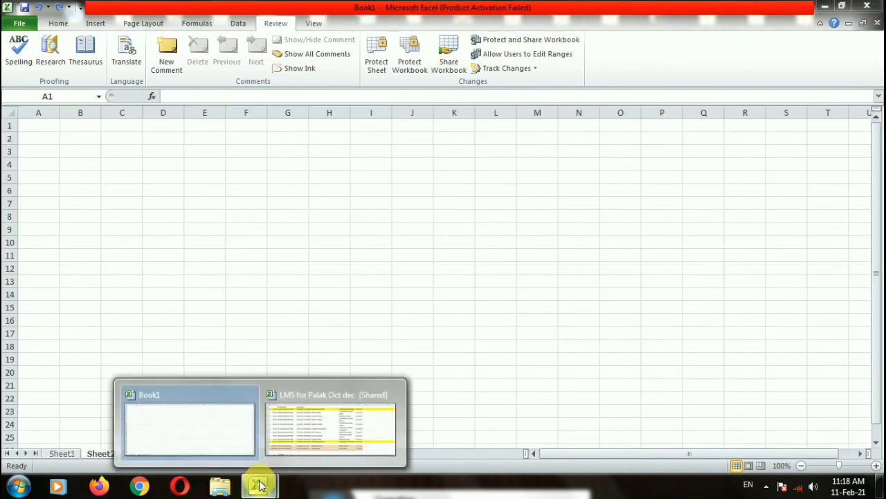
{"action": "left_click", "coordinate": [323, 437]}
- Try to list everyone's changes since the last save in cell E15 on a new sheet, without on-screen highlighting
{"action": "left_click", "coordinate": [506, 68]}
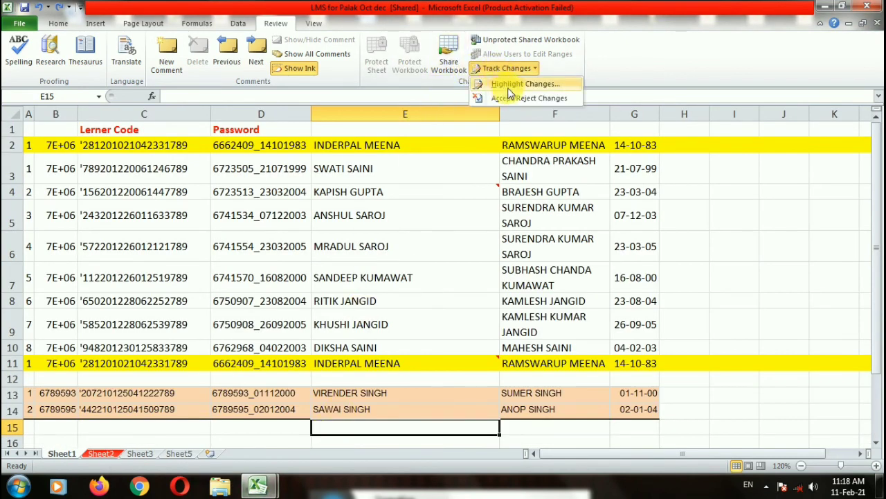
{"action": "left_click", "coordinate": [520, 84]}
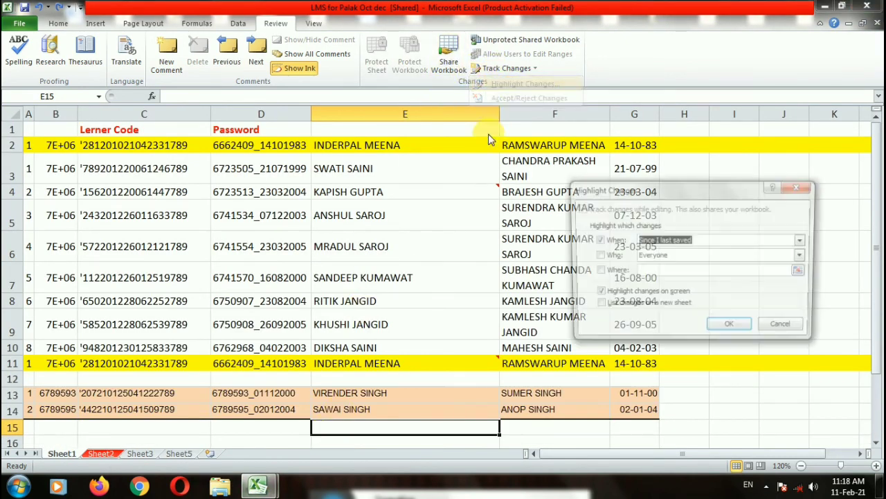
{"action": "left_click", "coordinate": [622, 306]}
{"action": "left_click", "coordinate": [623, 295]}
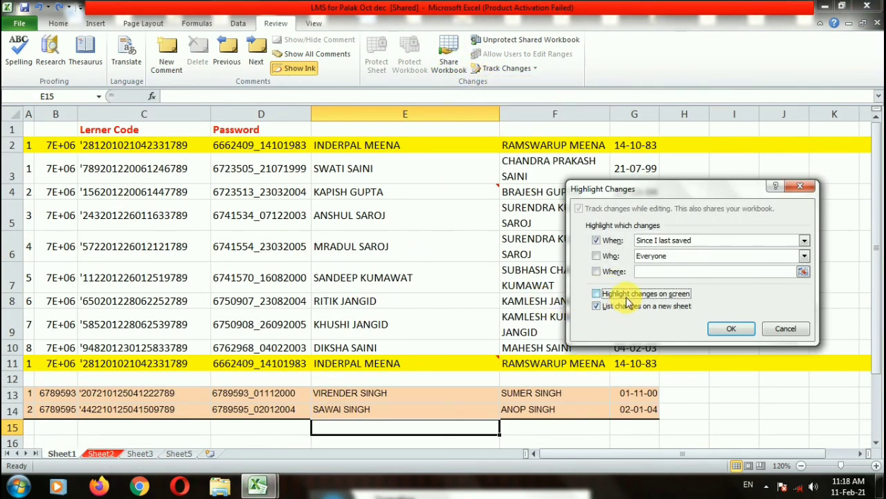
{"action": "left_click", "coordinate": [597, 256]}
{"action": "left_click", "coordinate": [596, 272]}
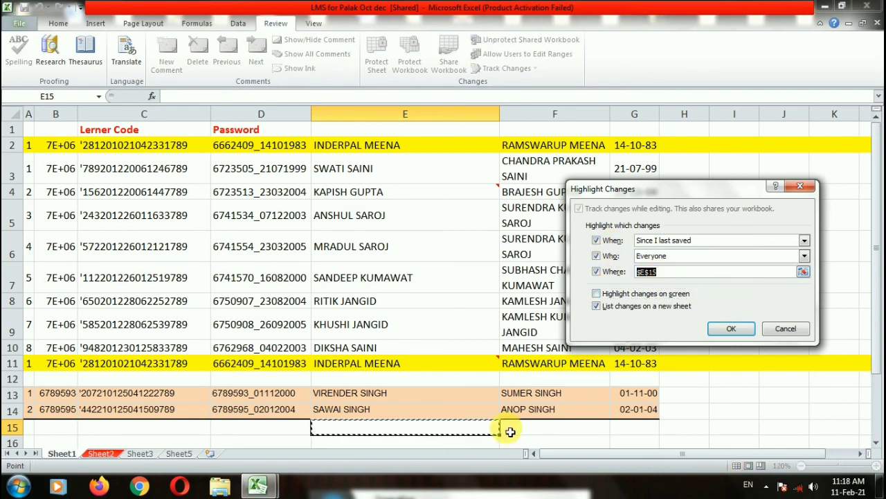
{"action": "left_click", "coordinate": [728, 330]}
{"action": "left_click", "coordinate": [443, 279]}
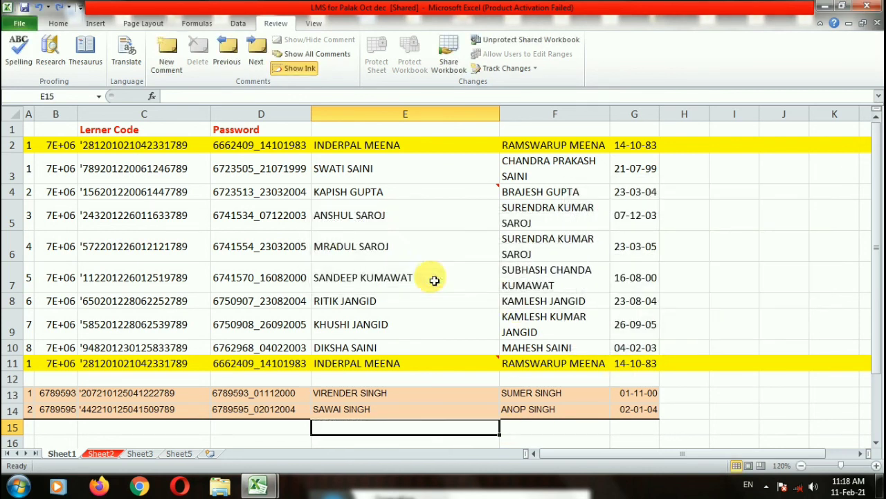
{"action": "left_click", "coordinate": [435, 280]}
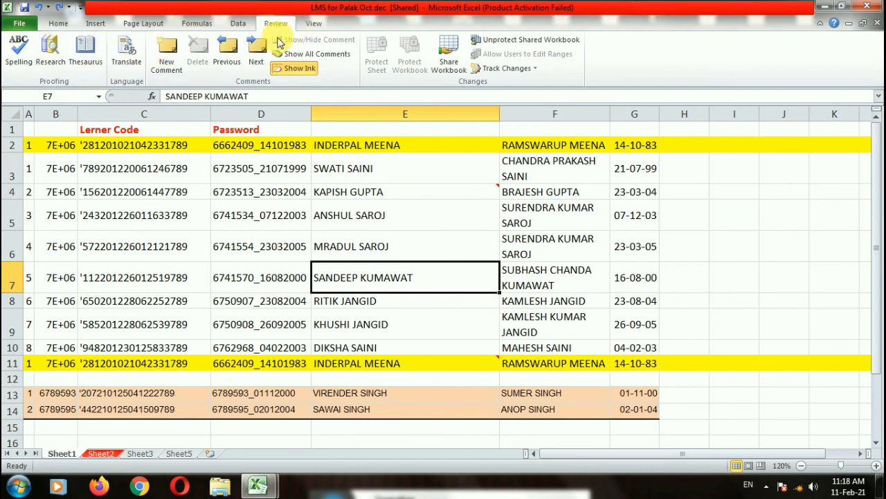
{"action": "left_click", "coordinate": [313, 24]}
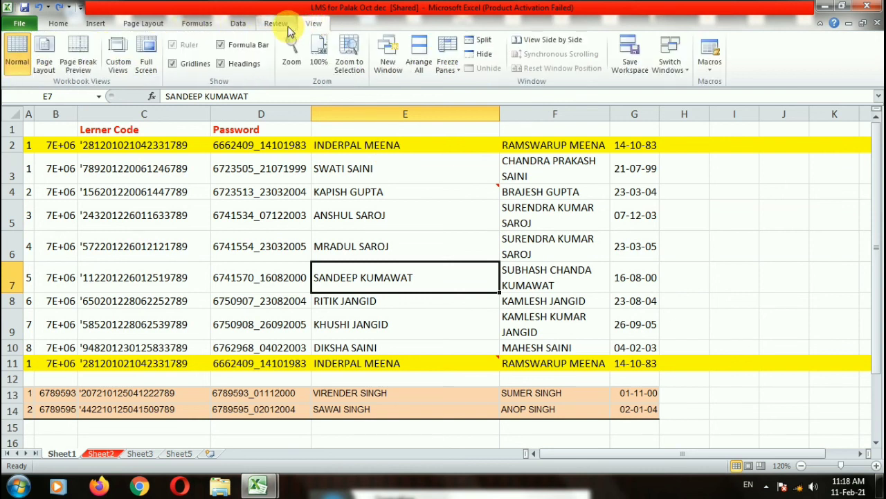
{"action": "left_click", "coordinate": [286, 26]}
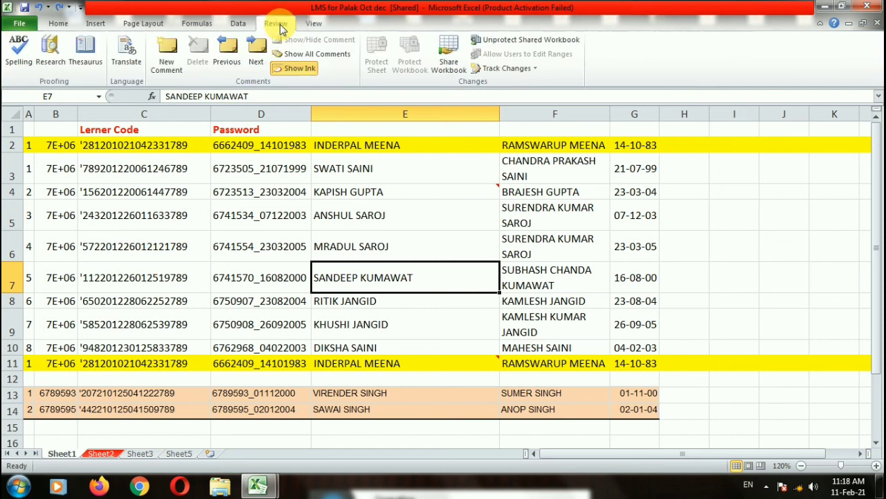